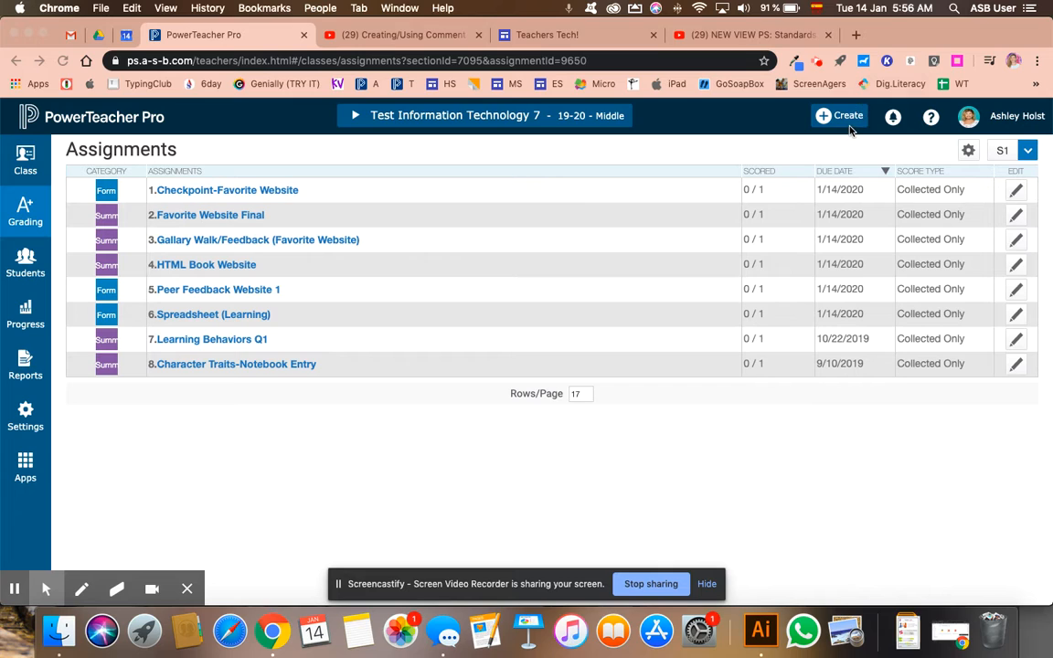
Create a new assignment named "LB Q2 (S1)" in the Summative category.
click(840, 116)
click(816, 160)
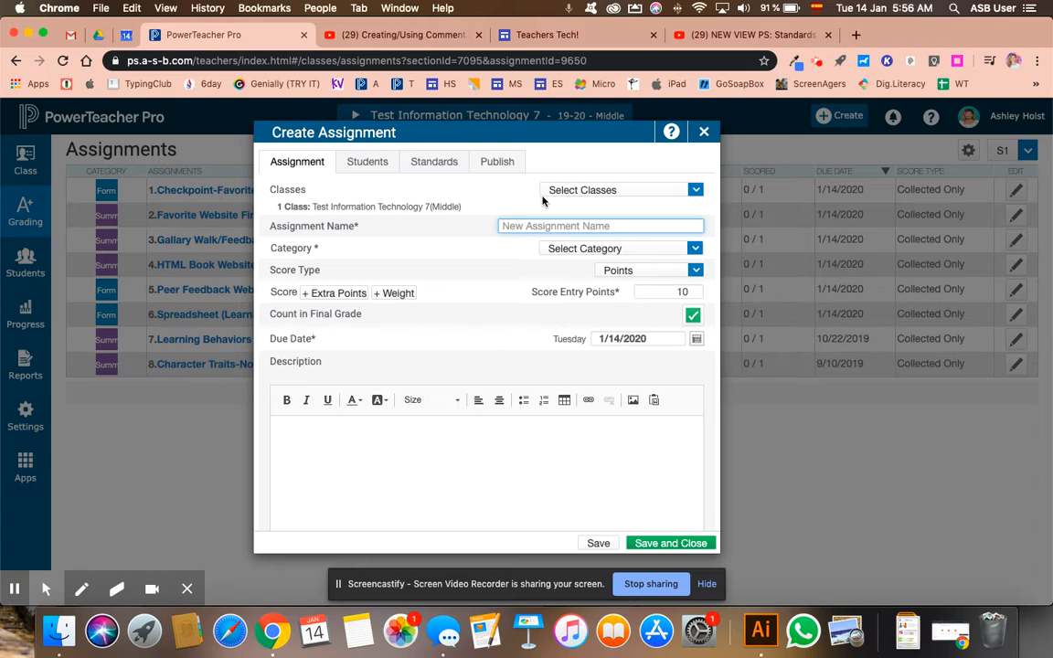
text(Le)
text(B )
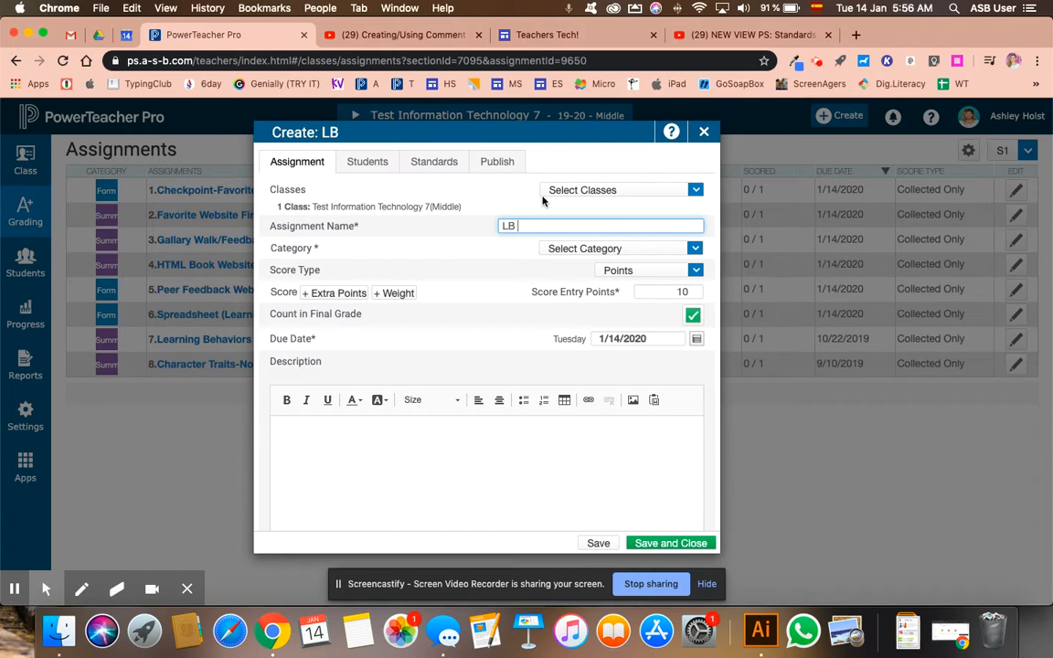
text(Q2 (S1)
click(559, 247)
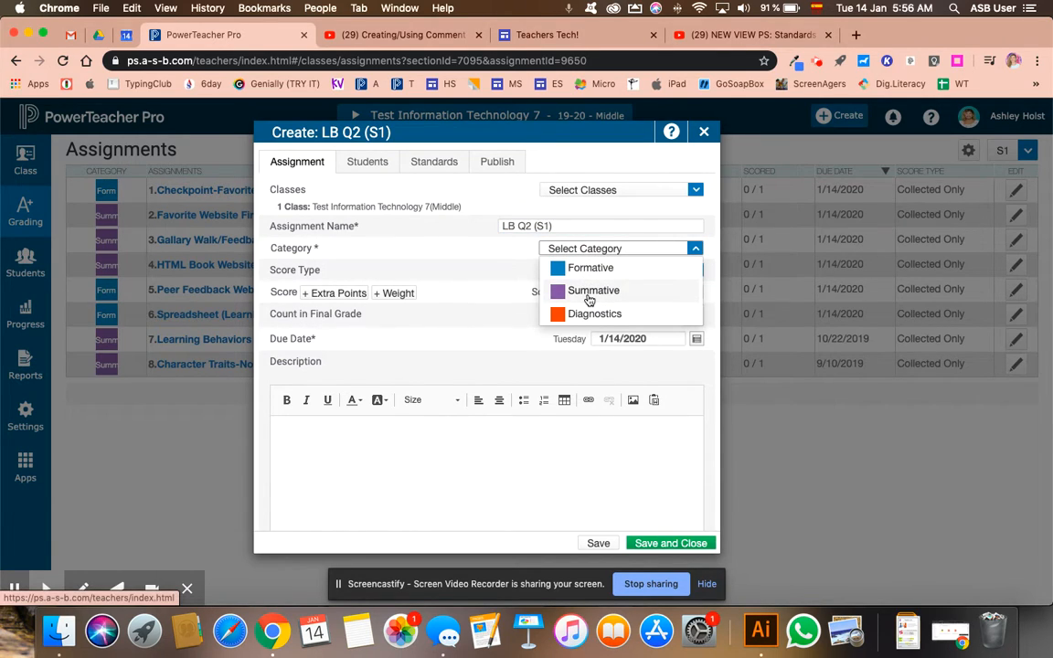
click(589, 290)
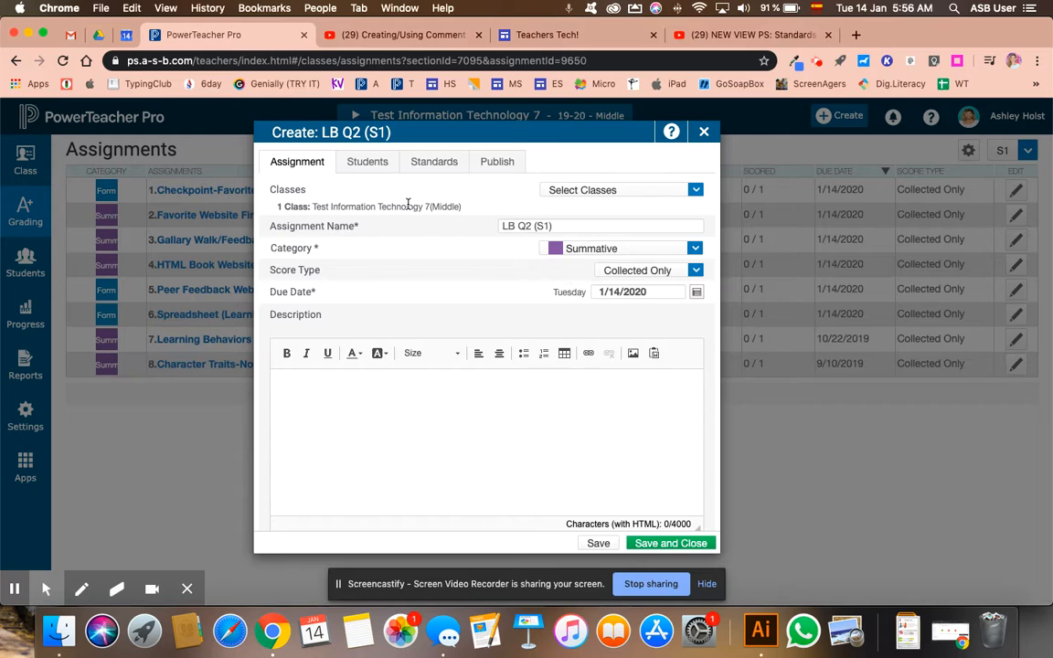
Attach standards MS.1.1.1 through MS.1.1.5 and MS.1.2.1 through MS.1.2.3 to the new assignment, then save and close it.
click(435, 162)
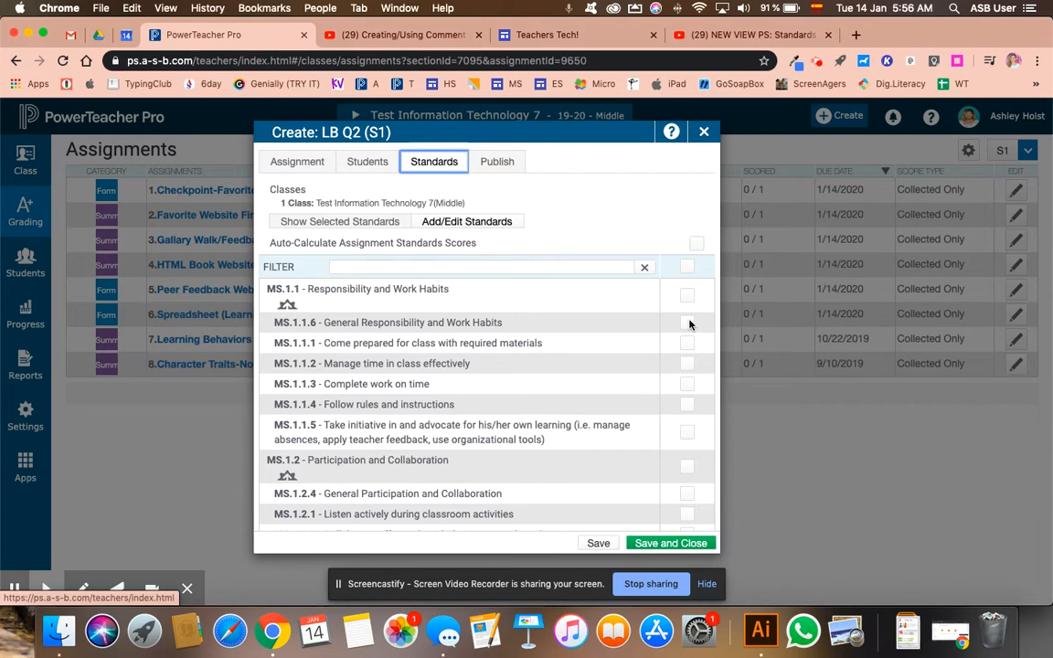
click(687, 343)
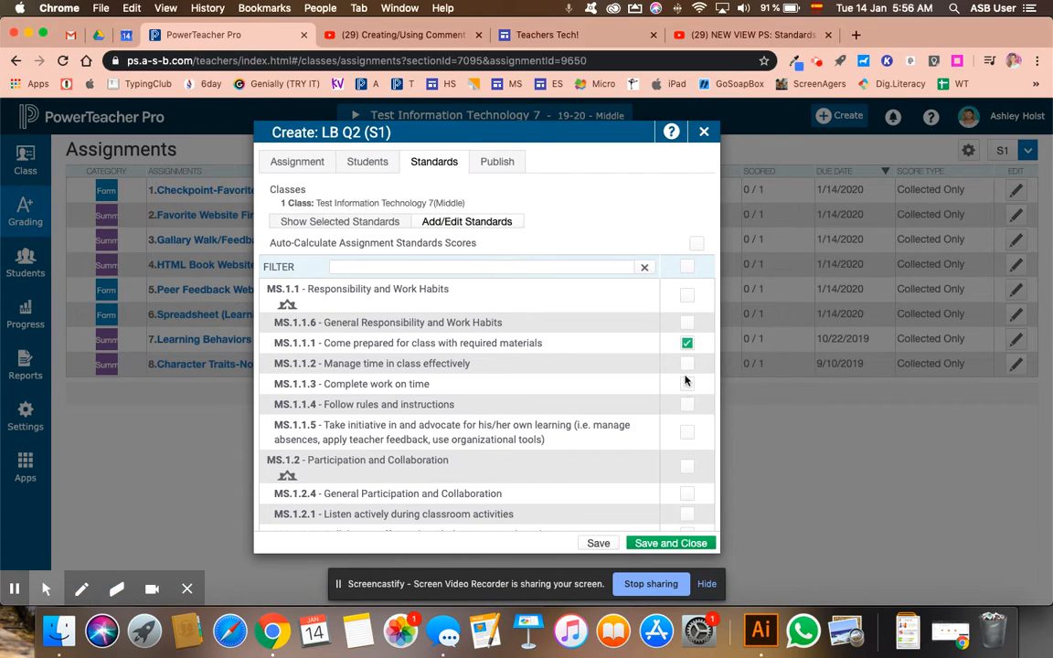
click(687, 388)
click(687, 405)
click(687, 433)
scroll(687, 498, down, 1)
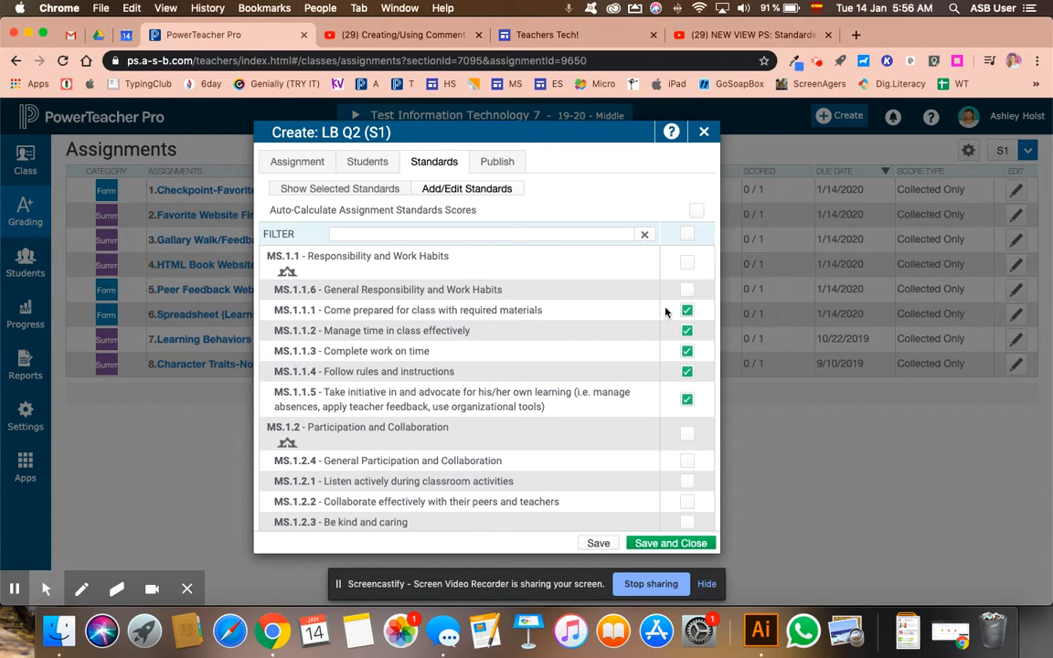
scroll(687, 410, down, 2)
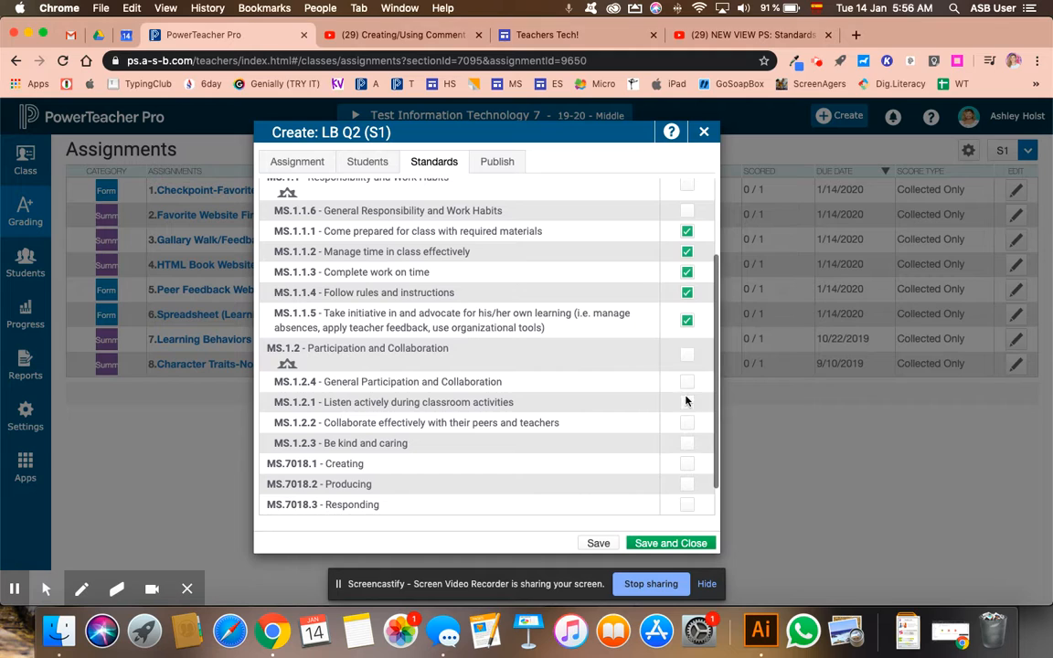
click(687, 402)
click(687, 423)
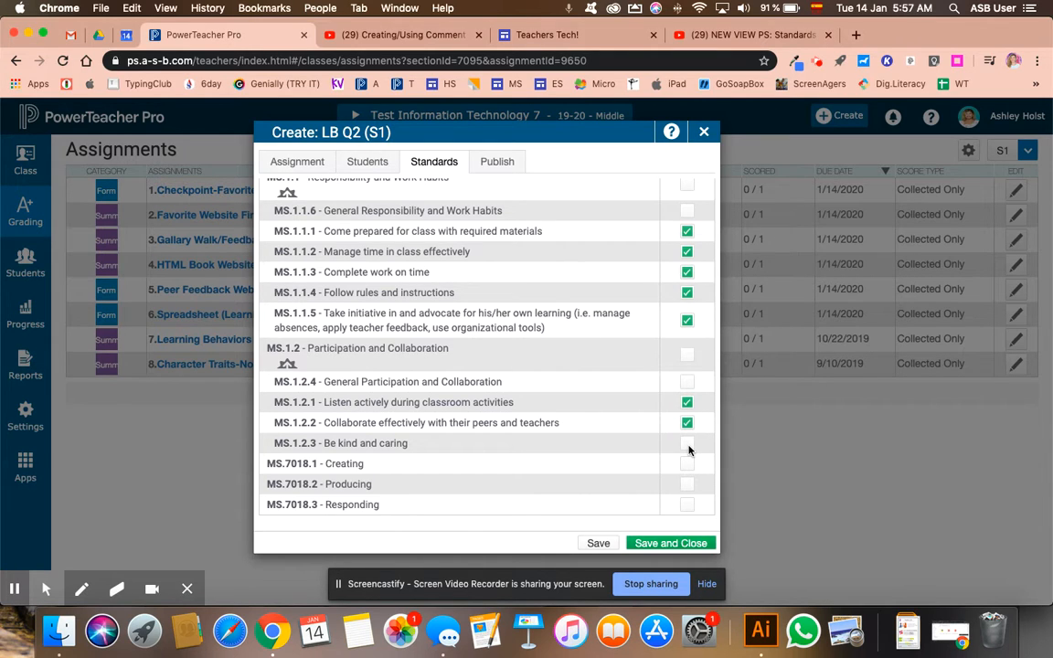
click(678, 543)
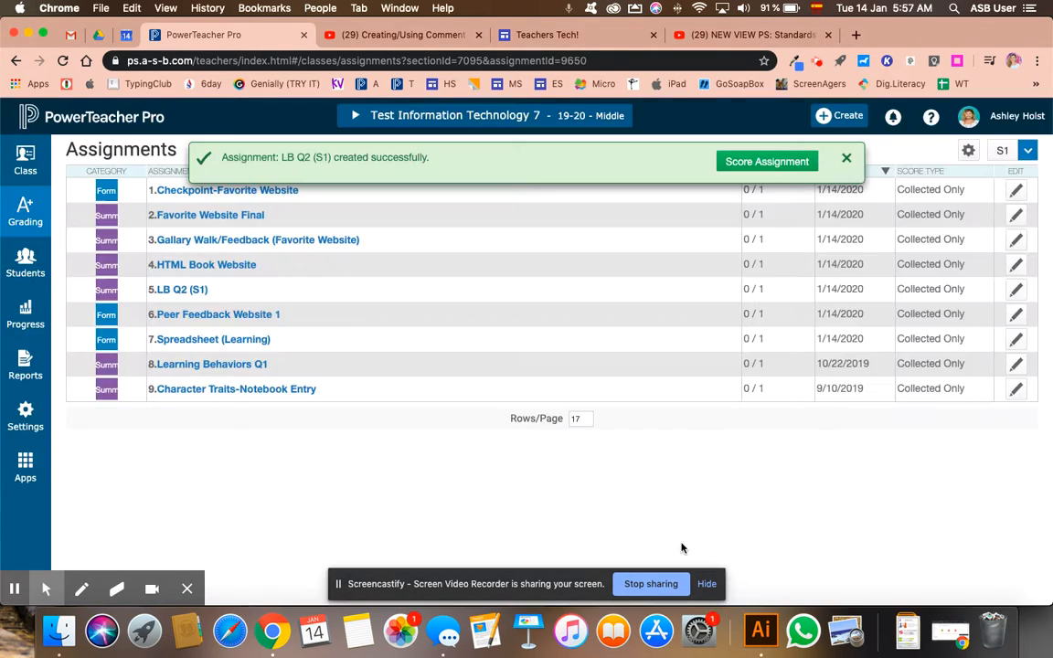
Score the student 4 on MS.1.1.1 of LB Q2 (S1) and fill that score across the remaining standards.
click(767, 162)
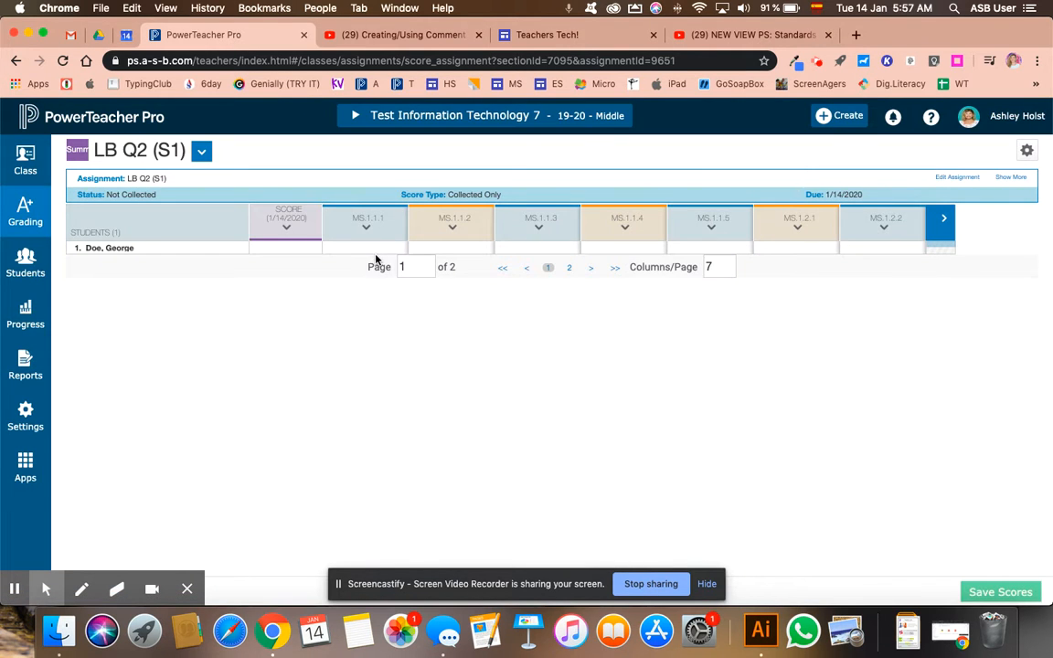
click(364, 245)
click(884, 345)
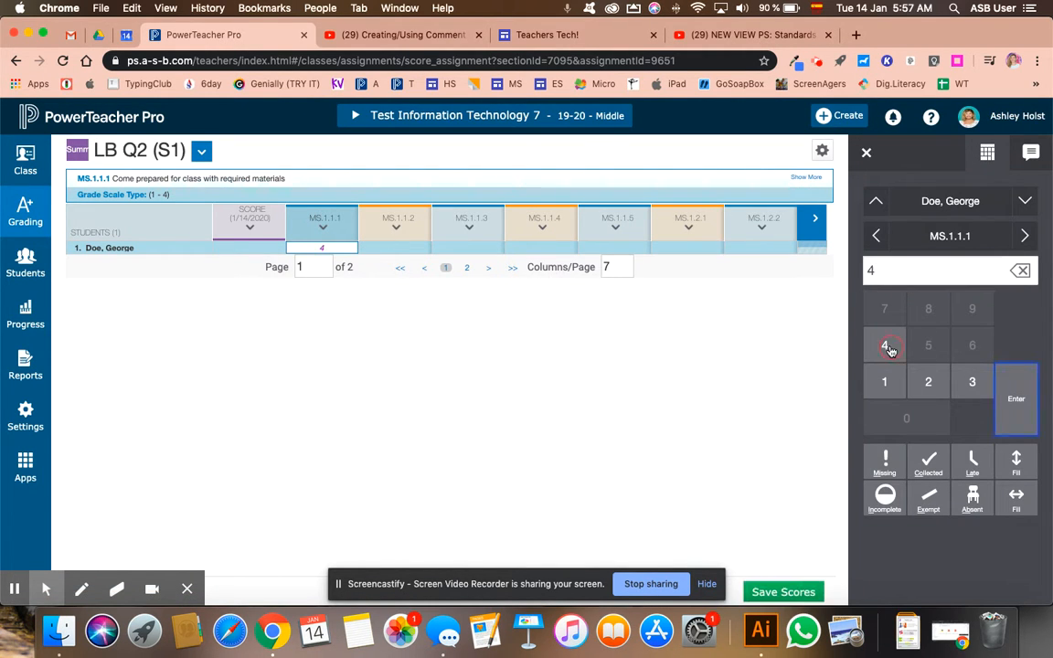
click(1012, 496)
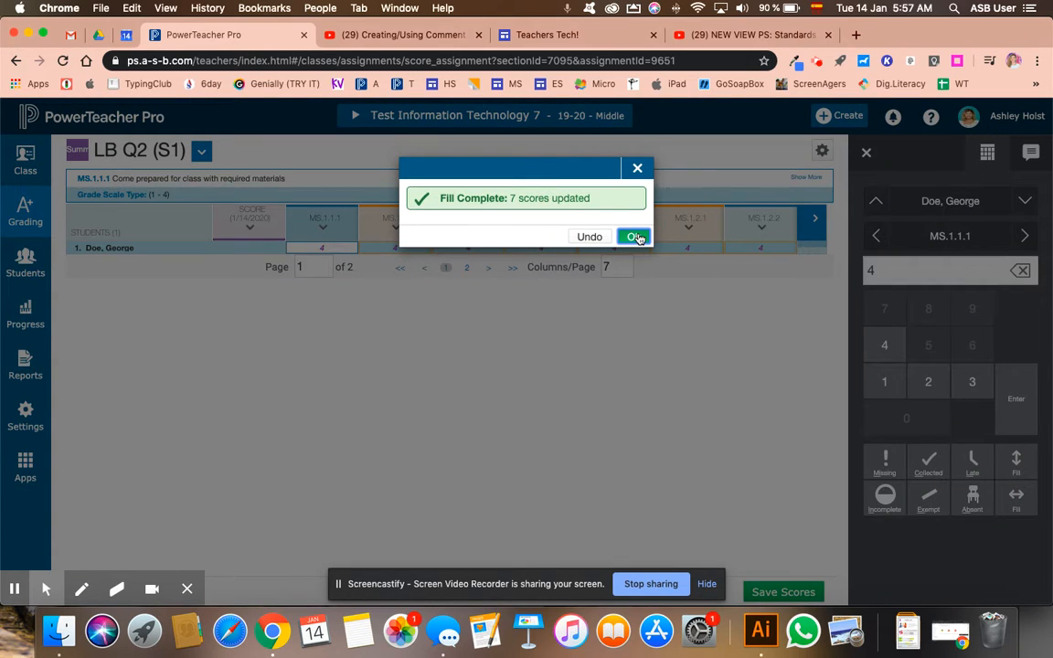
click(634, 236)
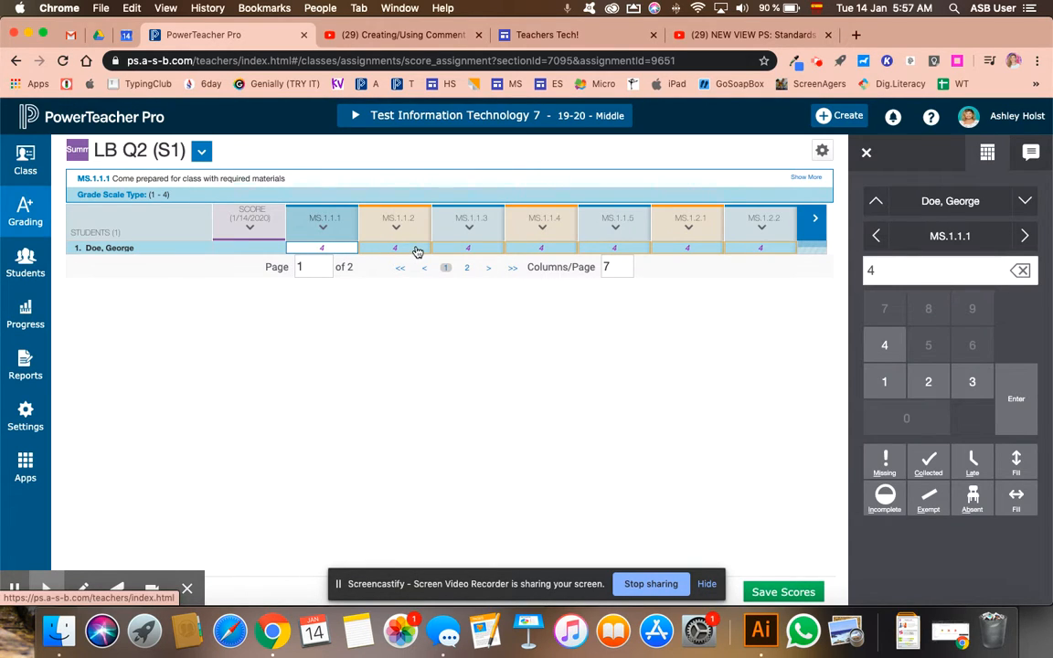
Check the filled score on the second page of standards, then save the scores while returning to the assignment list.
click(810, 224)
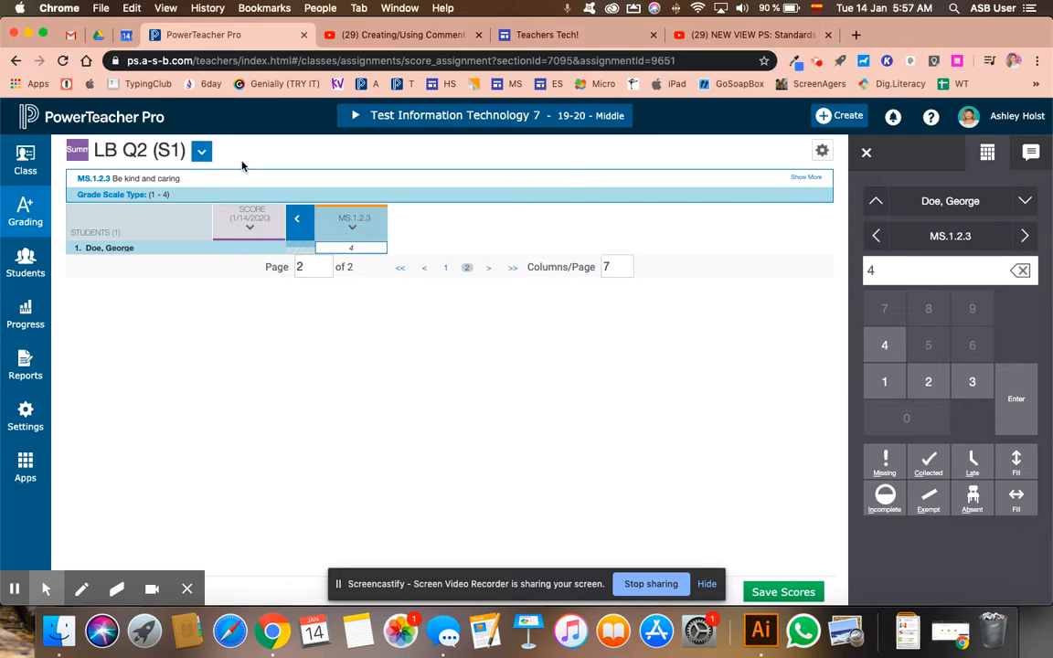
click(301, 225)
mouse_move(25, 191)
click(141, 194)
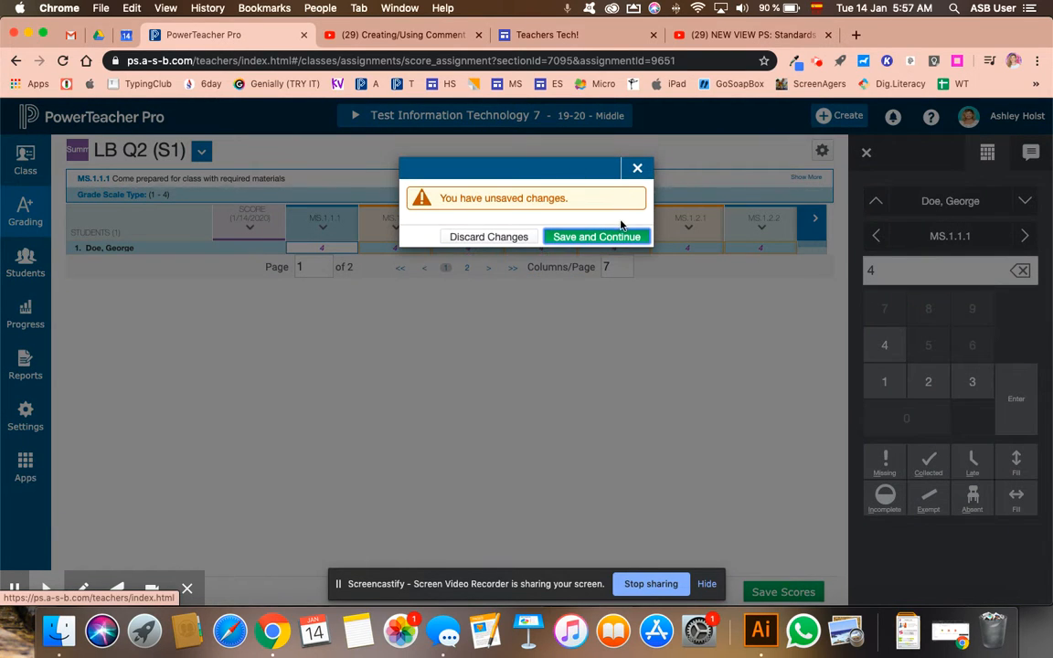
click(624, 236)
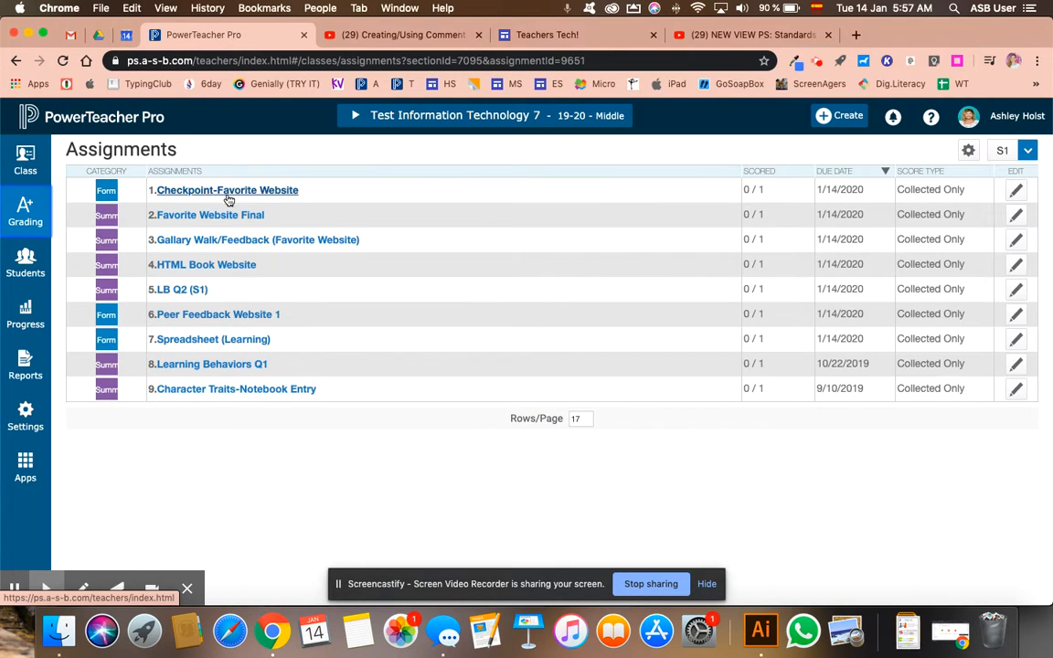
Edit LB Q2 (S1) so all of its standards count in the grade, and save the assignment.
click(1016, 292)
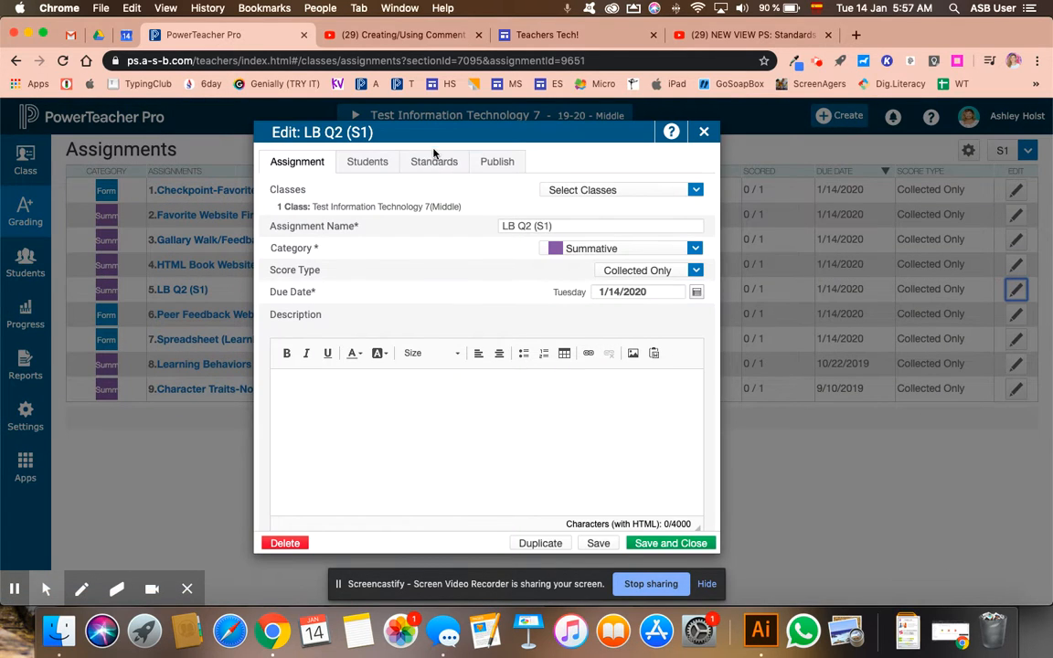
click(435, 158)
click(660, 274)
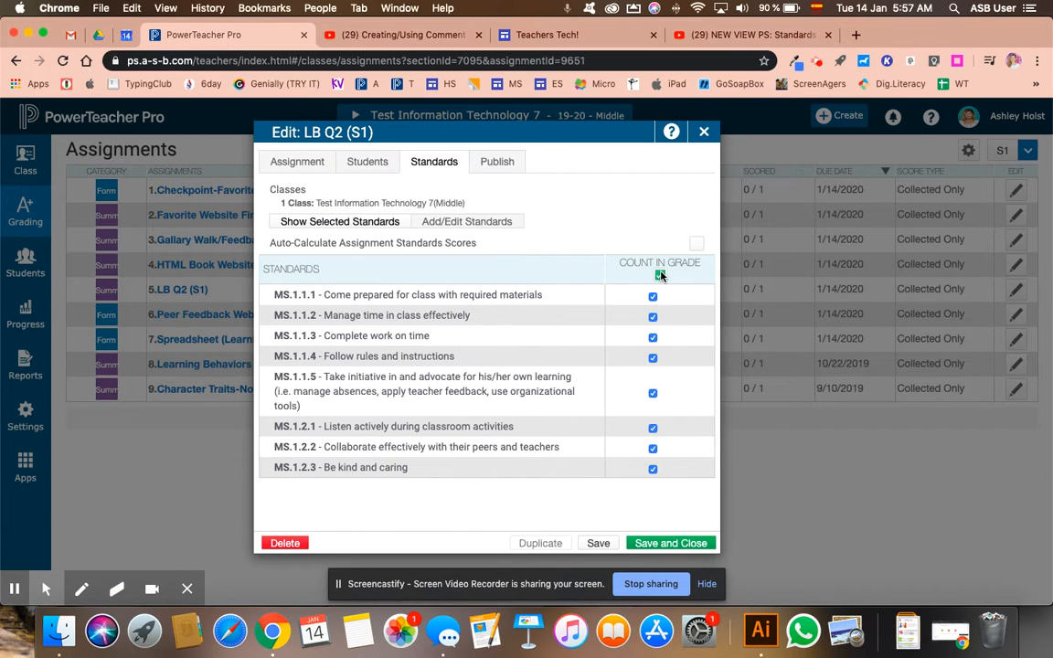
click(300, 162)
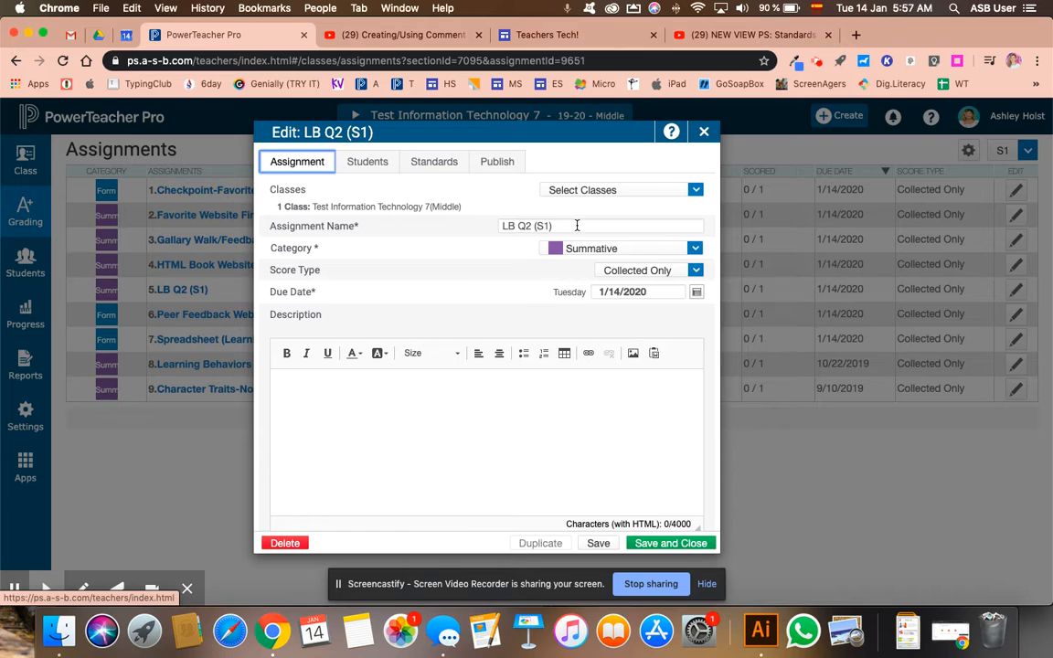
click(663, 544)
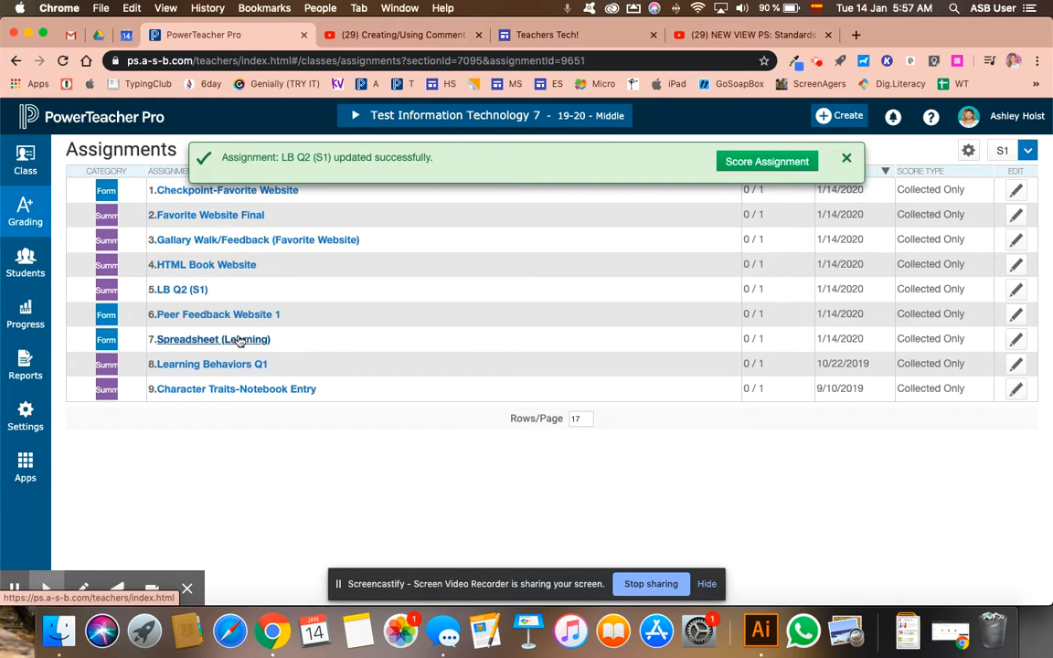
In the S1 standards grades, show 20 columns per page and switch to the larger row display with student photos.
click(26, 209)
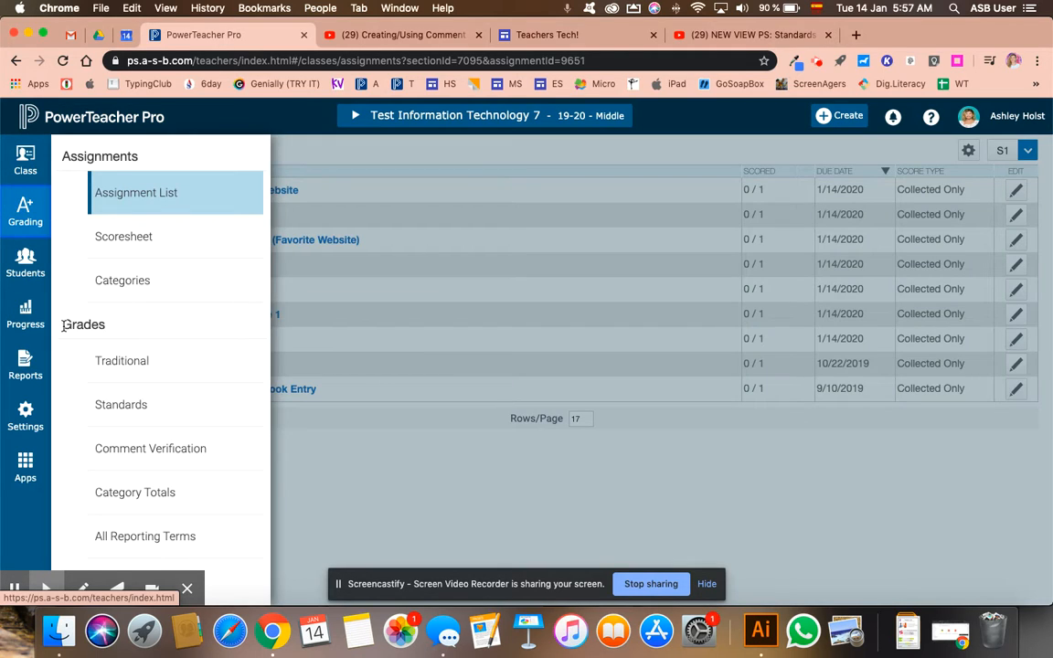
click(132, 411)
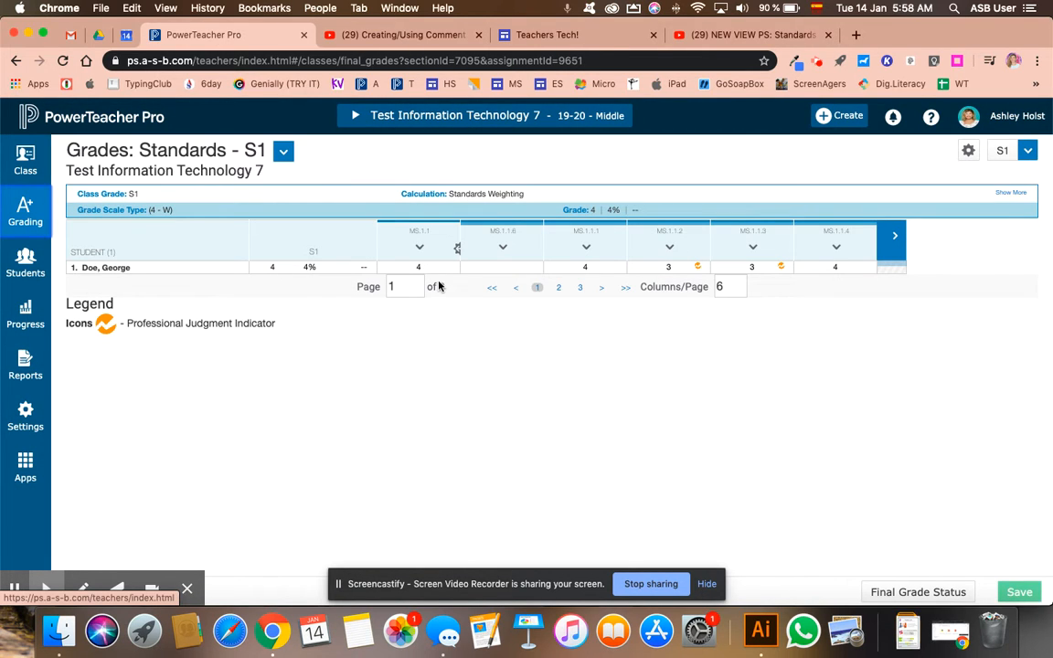
click(722, 286)
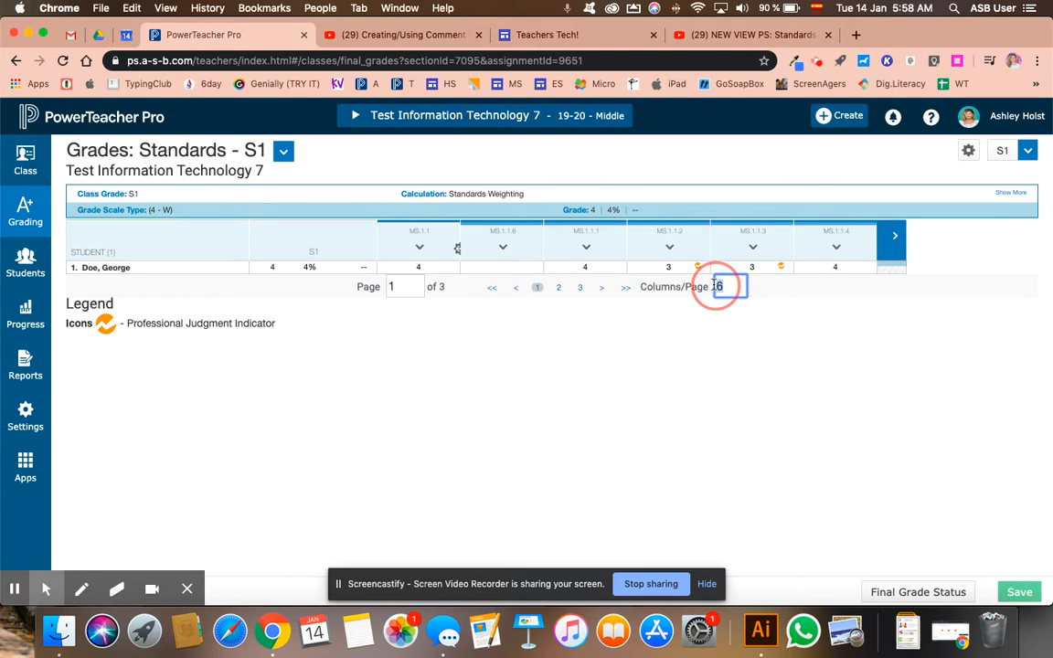
text(20)
key(Return)
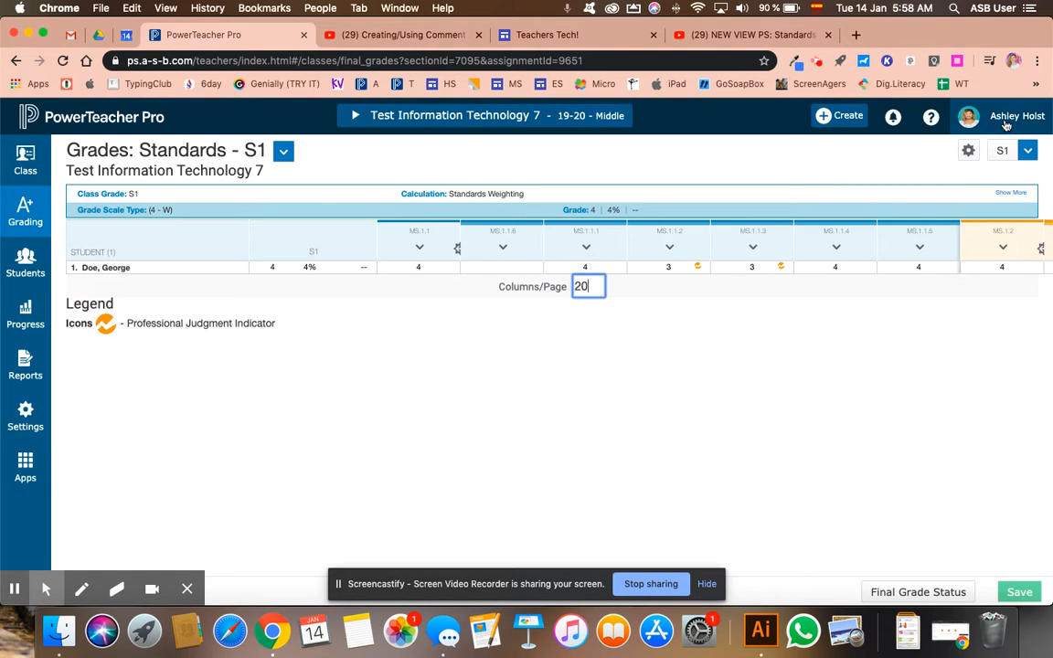
click(1006, 125)
click(975, 272)
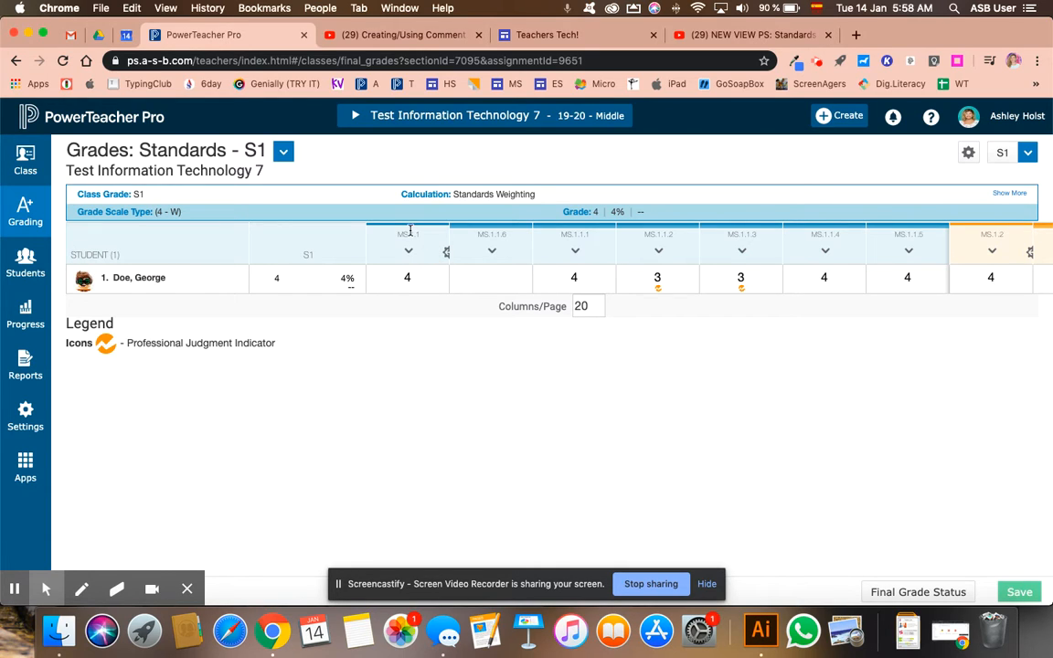
Examine the student's grades for the Responsibility and Work Habits standards, from MS.1.1 through MS.1.1.5.
click(407, 279)
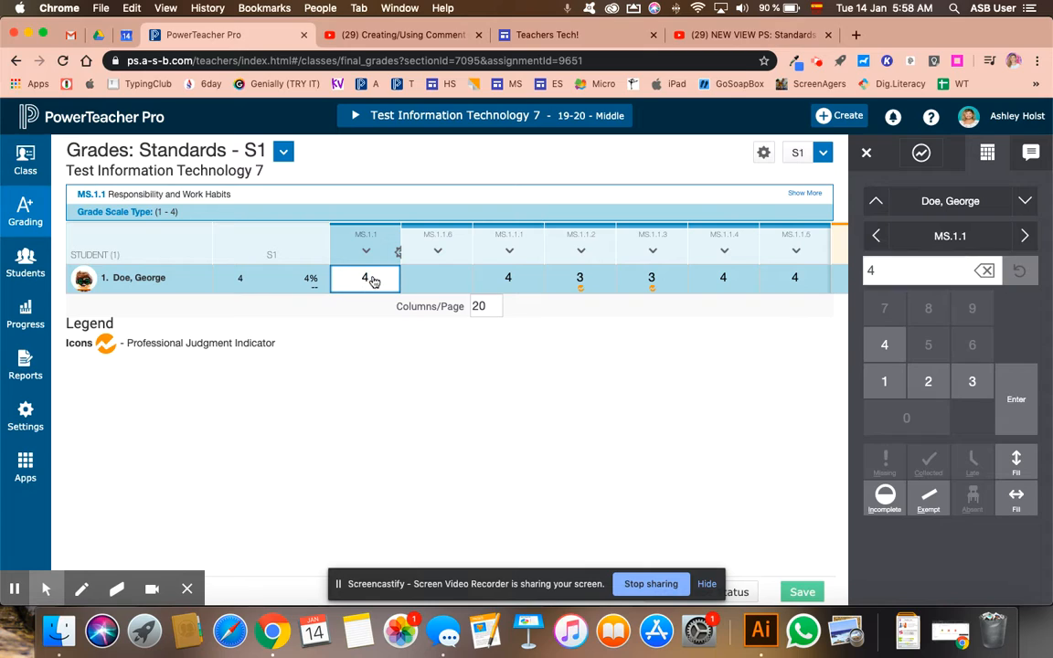
click(439, 278)
key(Right)
key(Right)
key(Right)
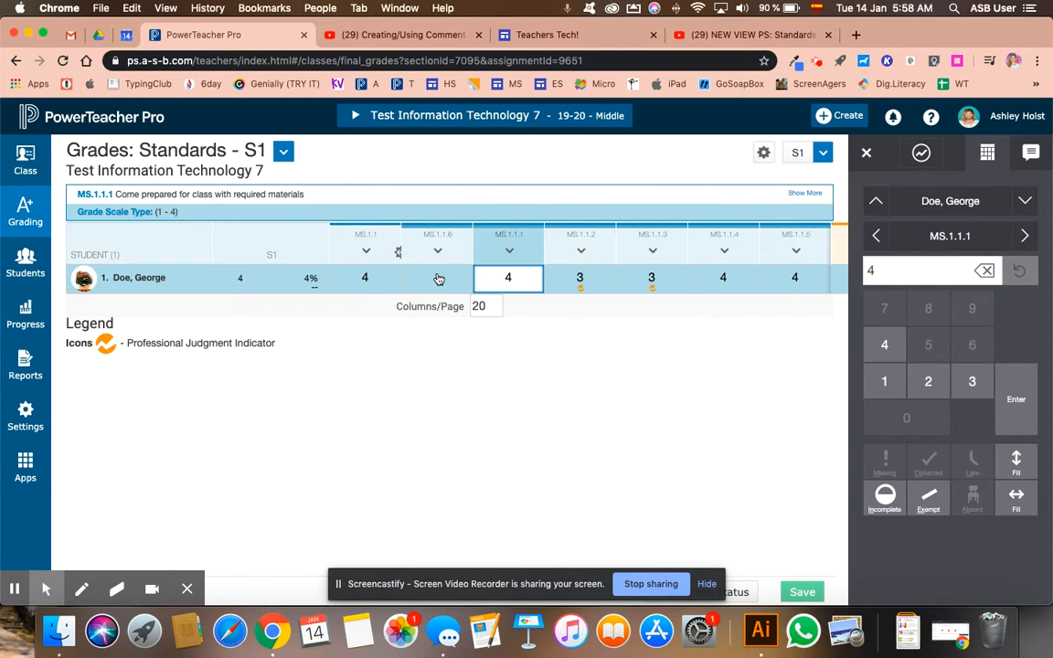
key(Right)
key(Right)
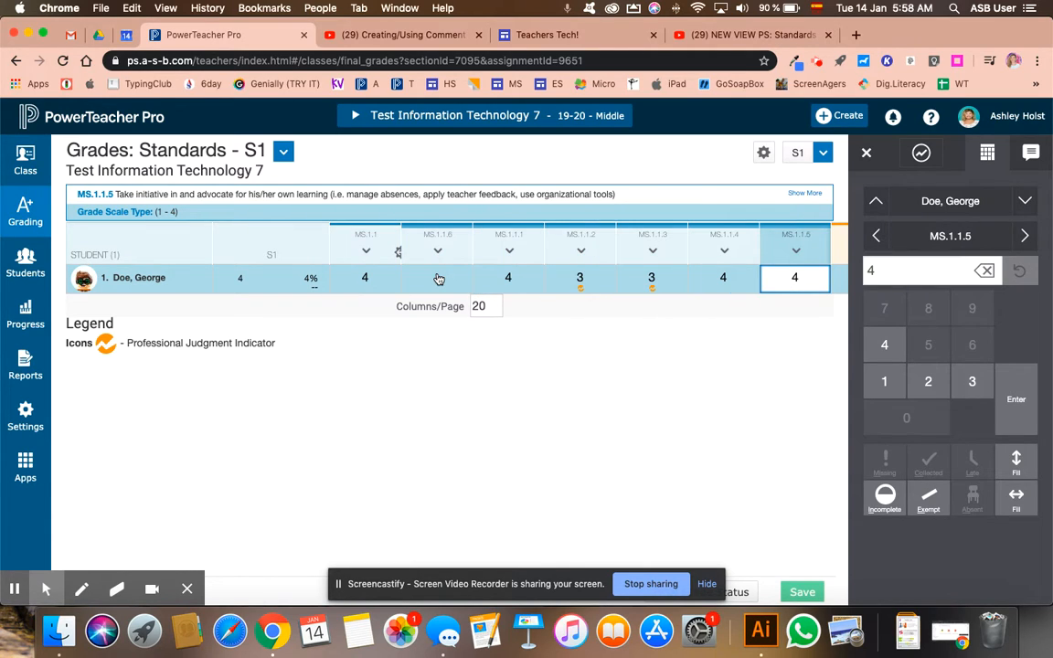
Review the assignment standard grades graph and the contributing assignment scores behind the student's MS.1.1.1 grade, then close it.
key(Left)
key(Left)
key(Left)
key(Left)
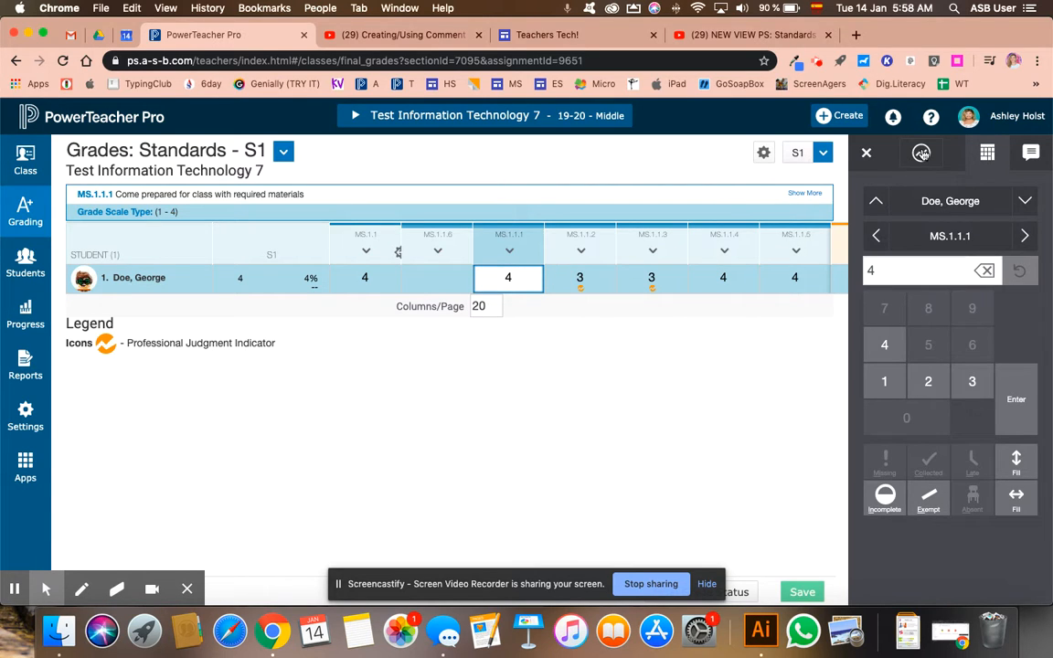
click(921, 154)
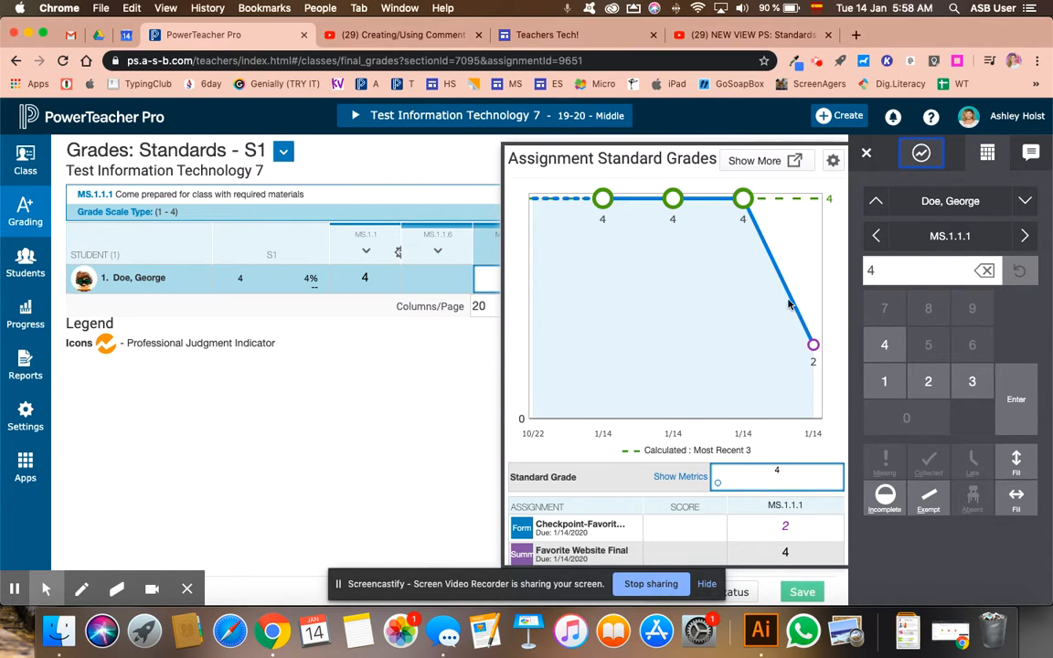
scroll(658, 367, down, 2)
scroll(657, 368, down, 1)
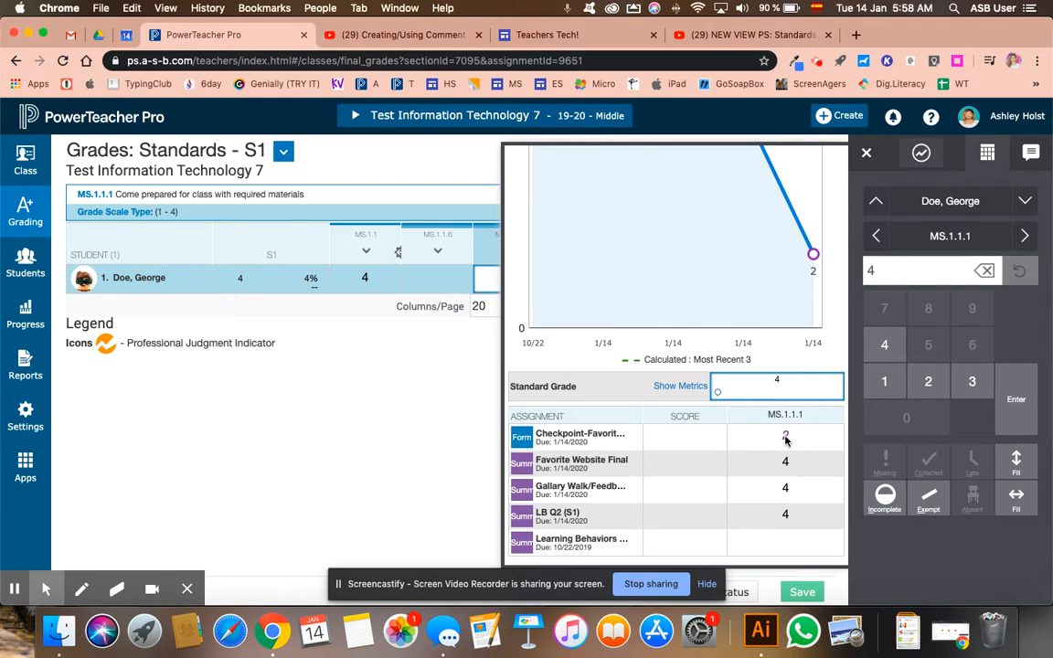
scroll(785, 438, up, 3)
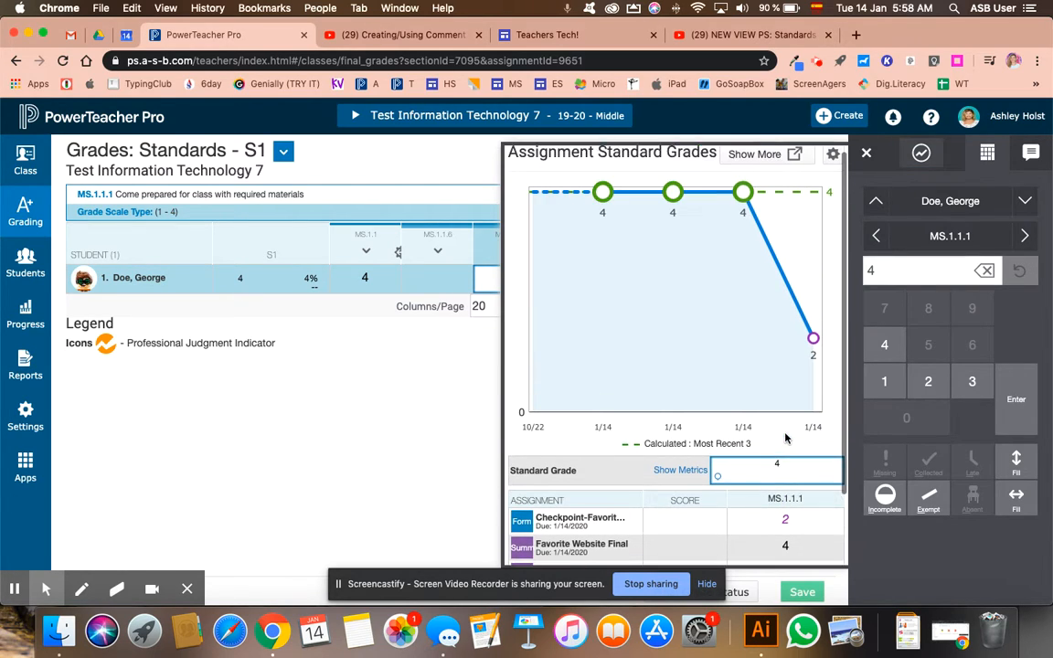
click(867, 155)
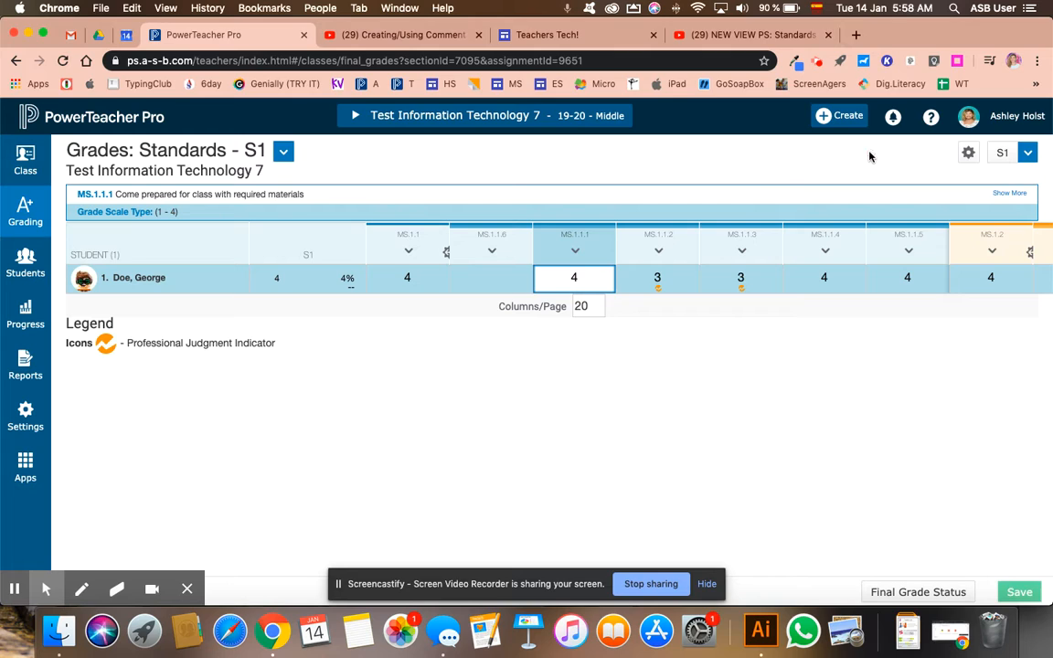
Examine the student's standards grades from MS.1.1.1 across to MS.1.2.1.
click(576, 287)
key(Right)
key(Right)
key(Right)
key(Right)
key(Right)
key(Right)
key(Right)
key(Right)
key(Right)
key(Right)
key(Right)
key(Right)
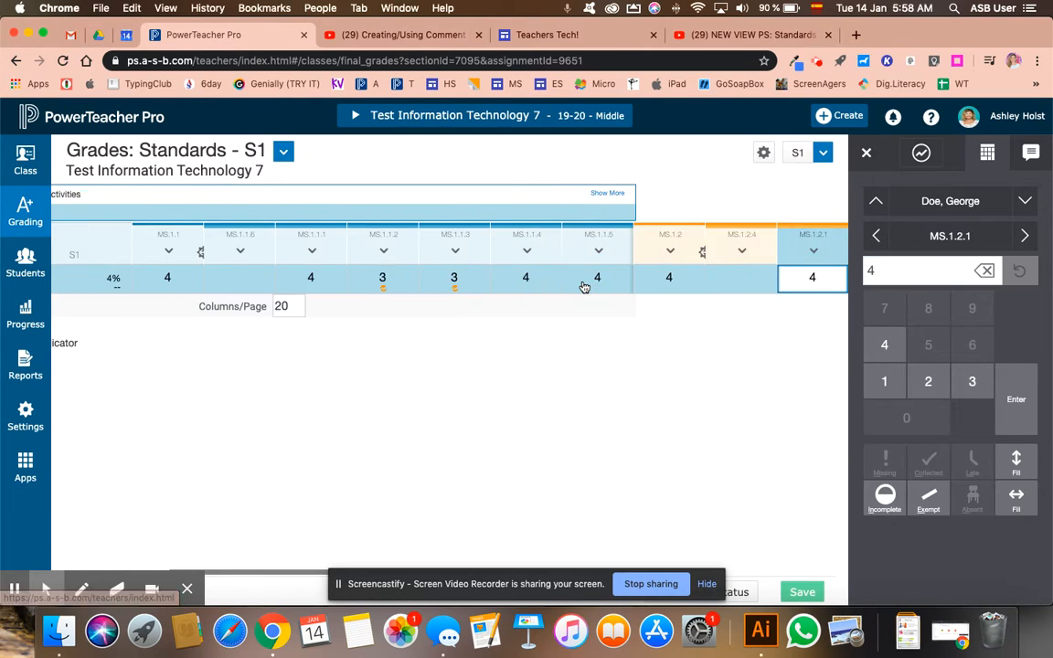
Review the assignment standard grades graphs and contributing scores for the student's MS.7018.1, MS.7018.2 and MS.7018.3 grades, then close the view.
key(Left)
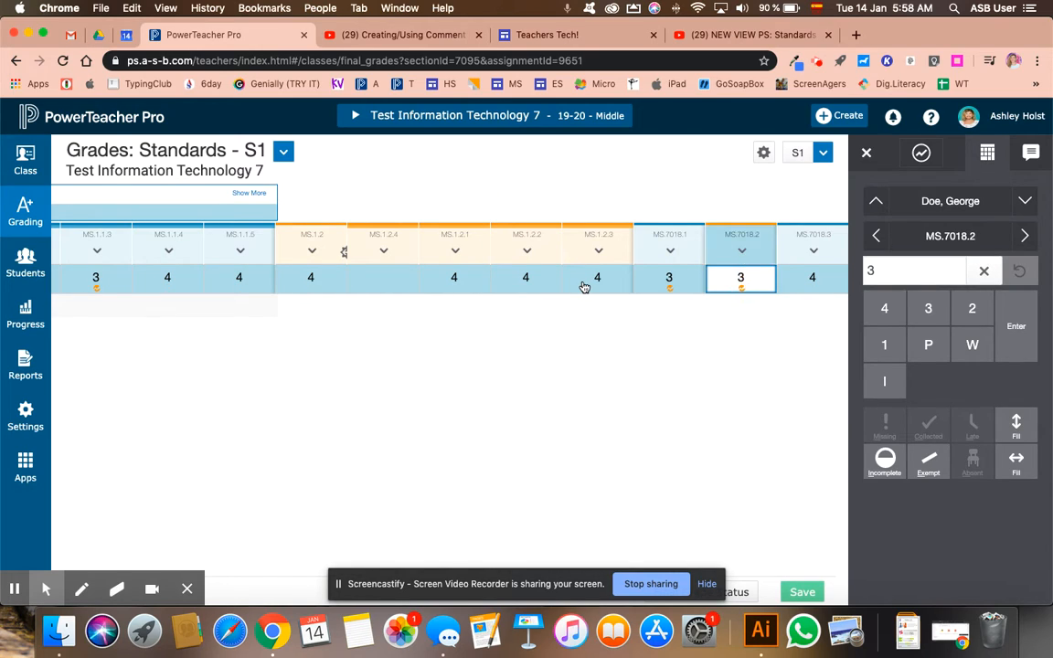
key(Left)
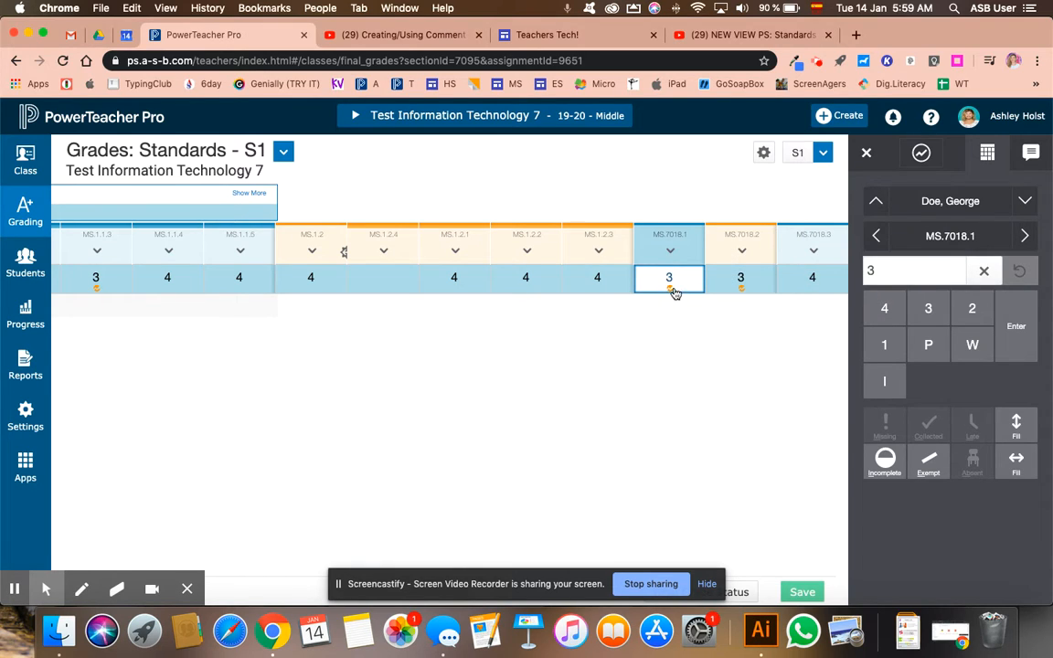
click(919, 156)
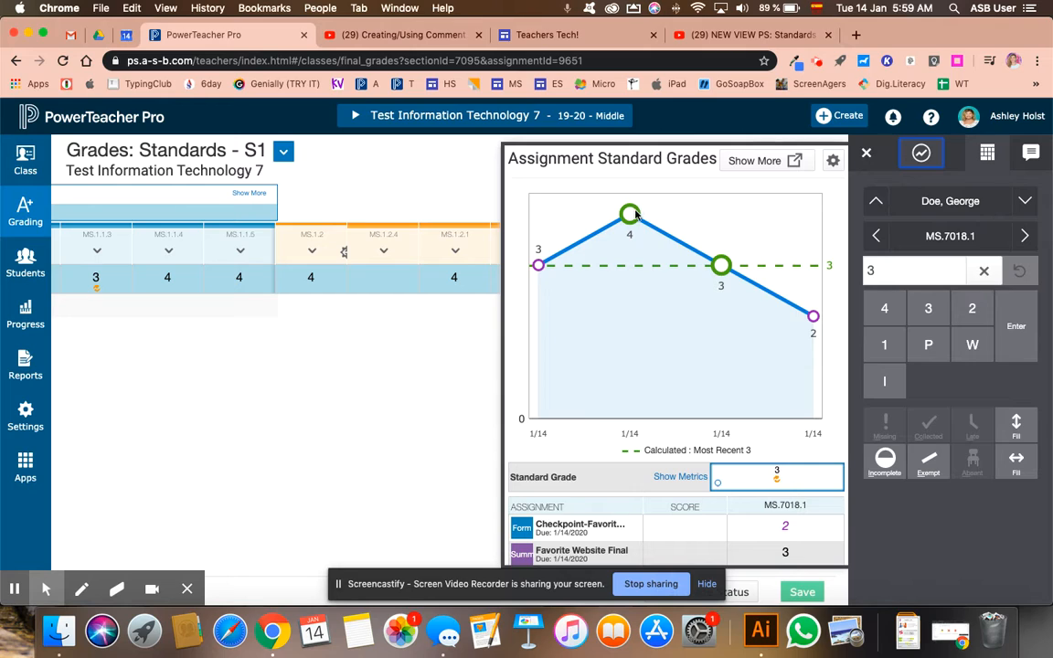
scroll(768, 457, down, 3)
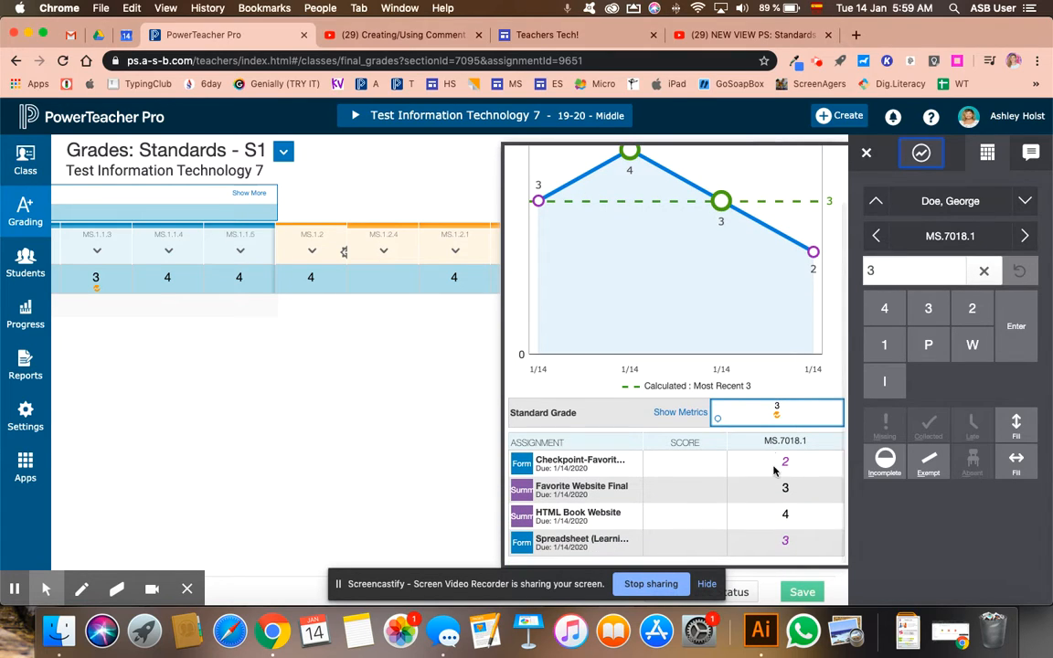
scroll(788, 429, up, 3)
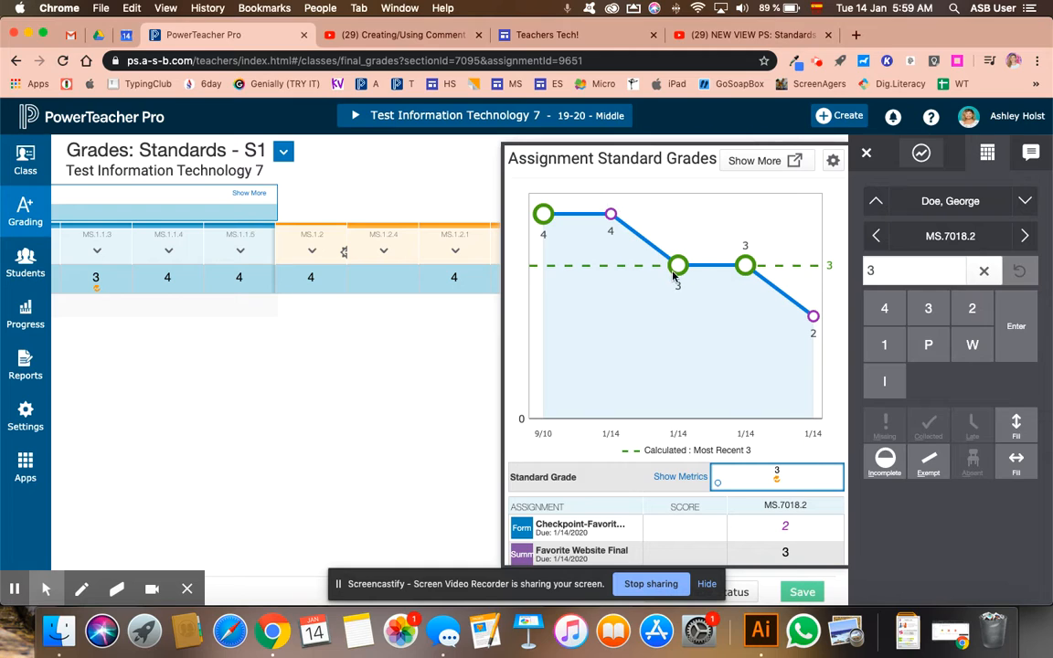
click(1024, 236)
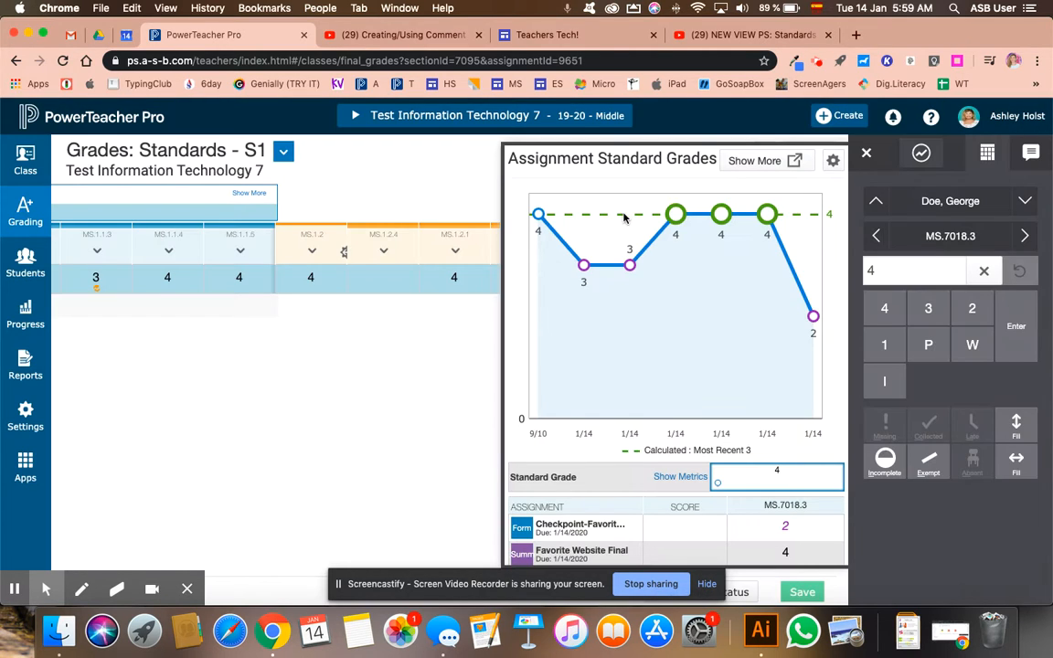
click(866, 153)
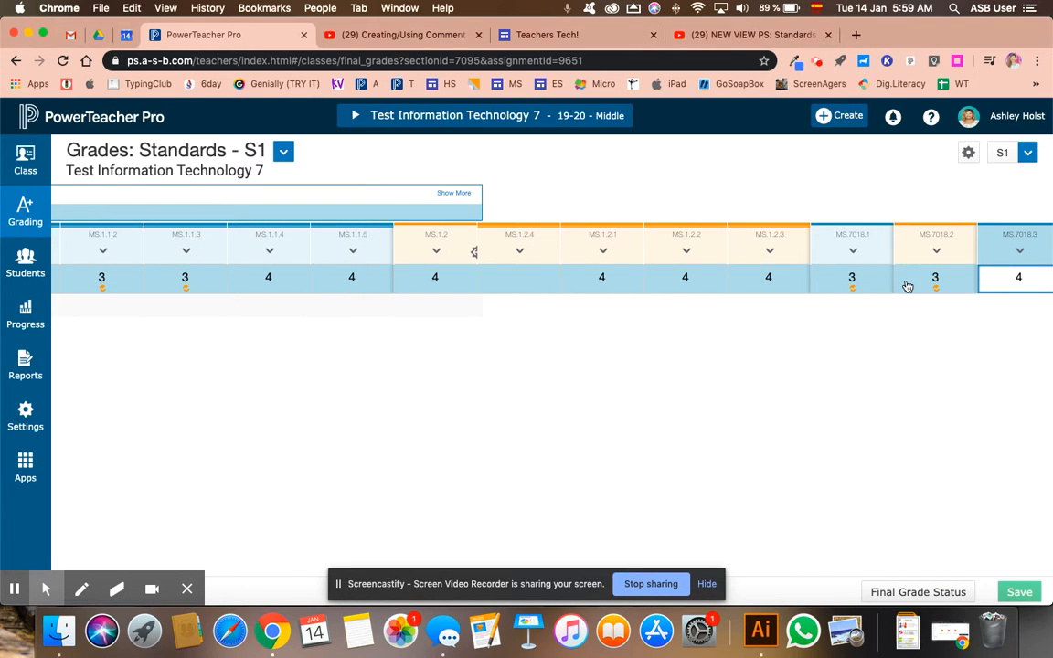
Examine the student's standards grades from MS.7018.3 back to the overall S1 grade.
click(938, 291)
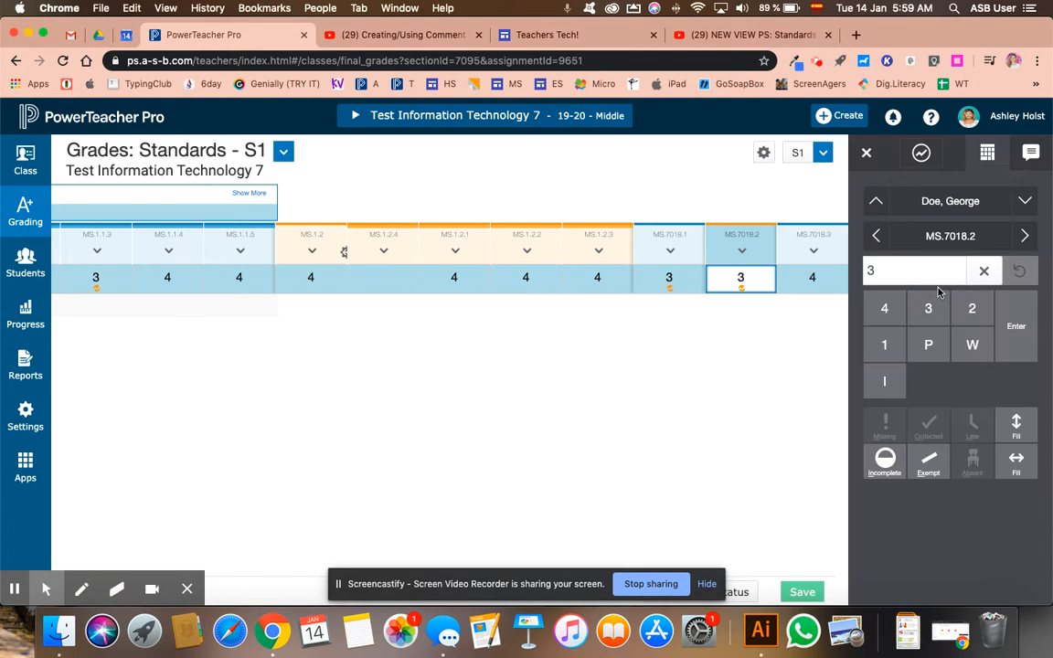
click(814, 281)
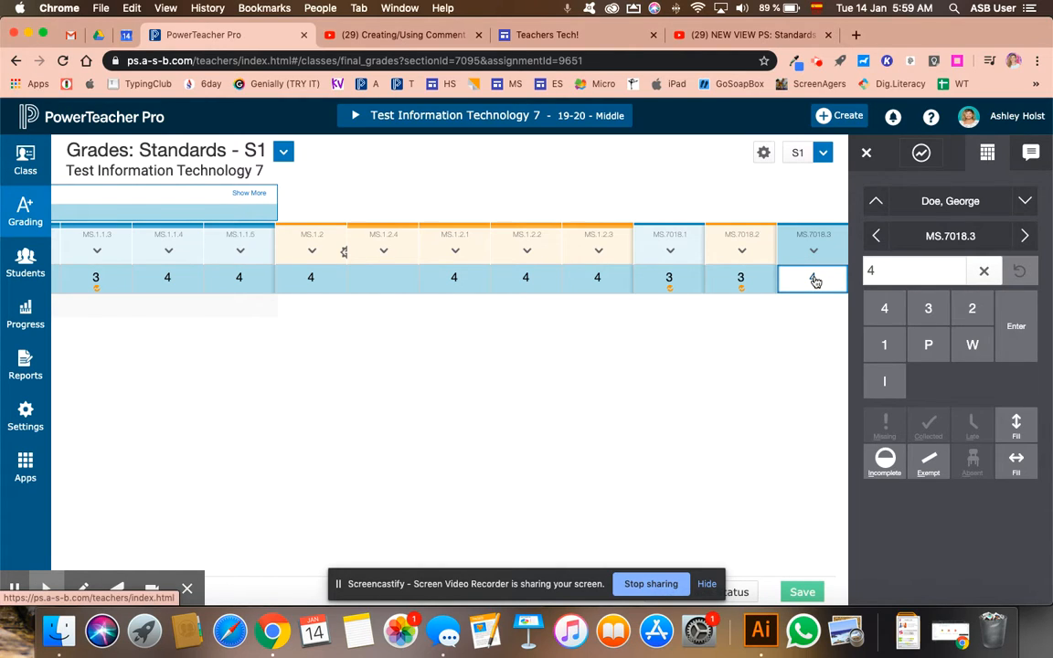
key(Left)
key(Left)
key(Left)
key(Left)
key(Left)
key(Left)
key(Left)
key(Left)
key(Left)
key(Left)
key(Left)
key(Left)
key(Left)
key(Left)
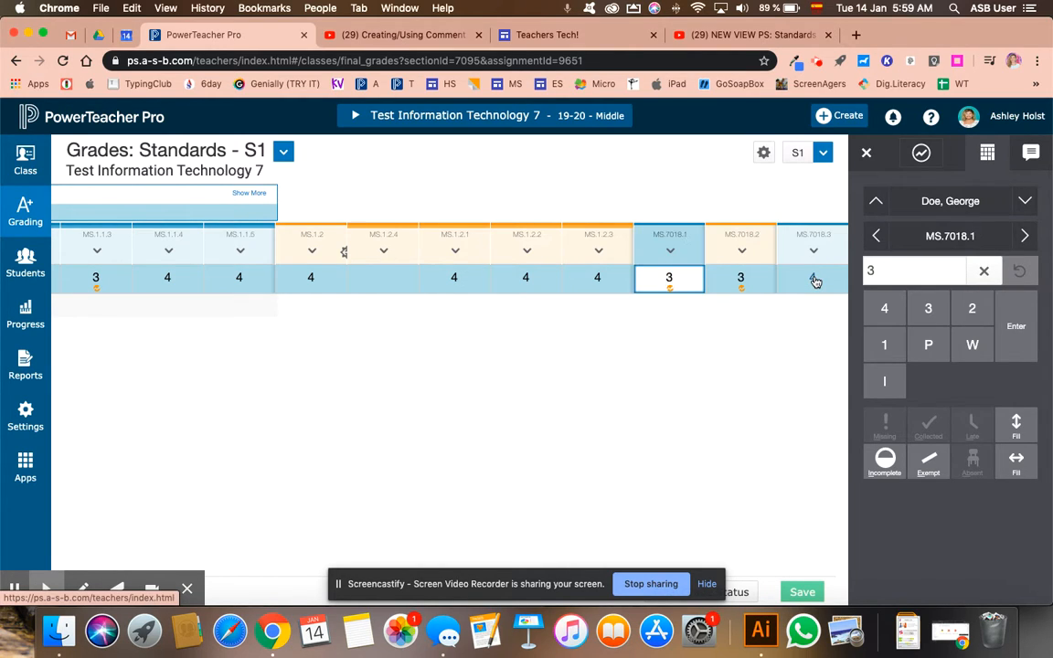
key(Left)
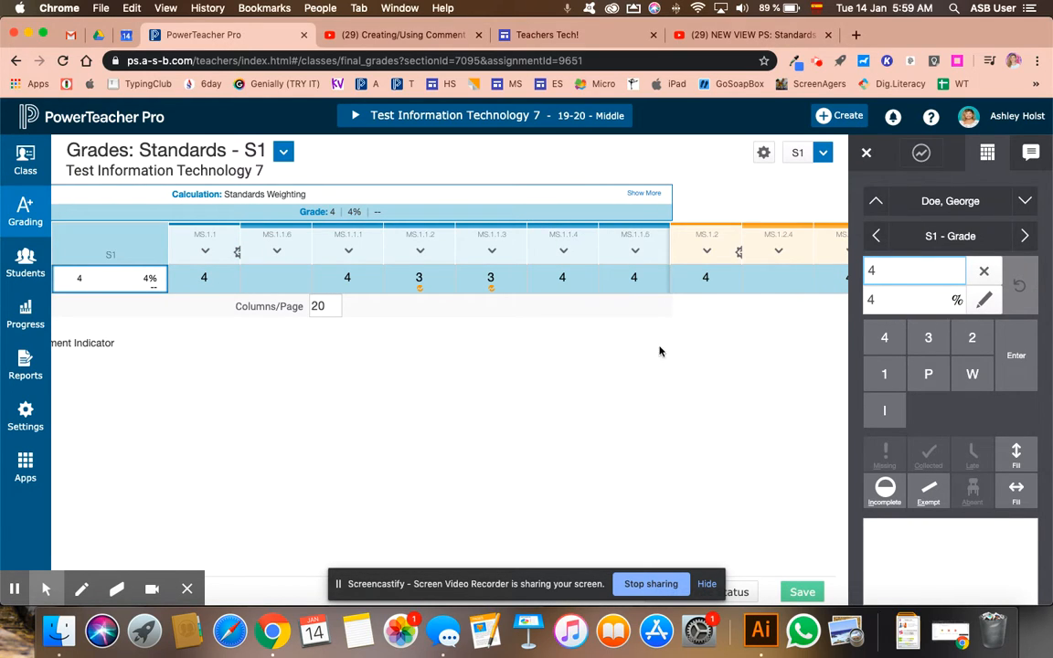
scroll(688, 293, left, 2)
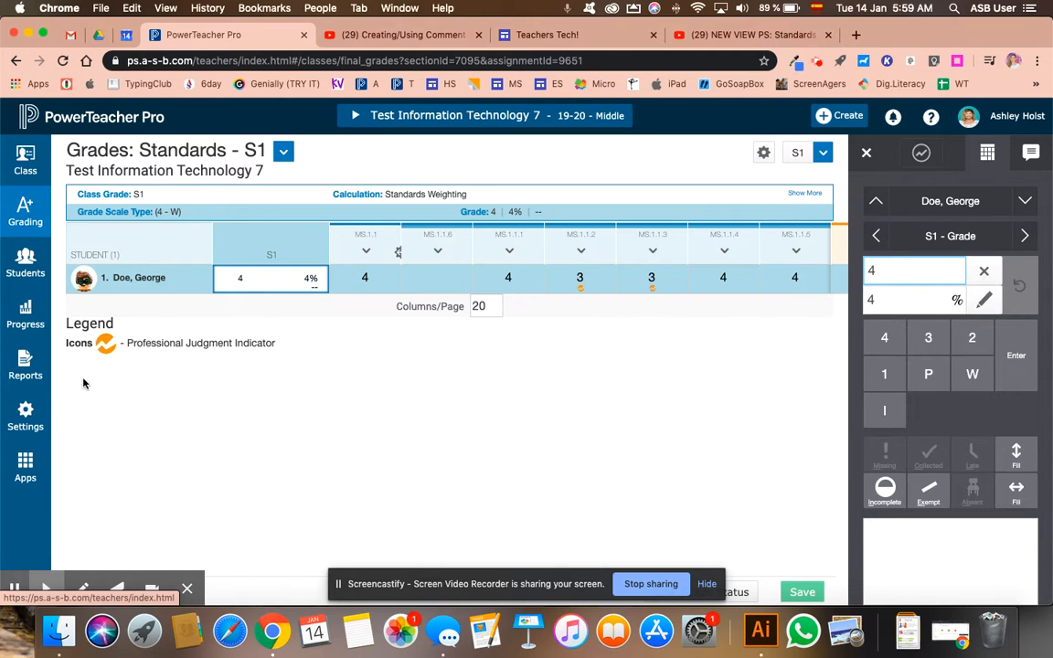
Turn off Show Traditional Grades in the display settings and save the preferences.
click(34, 404)
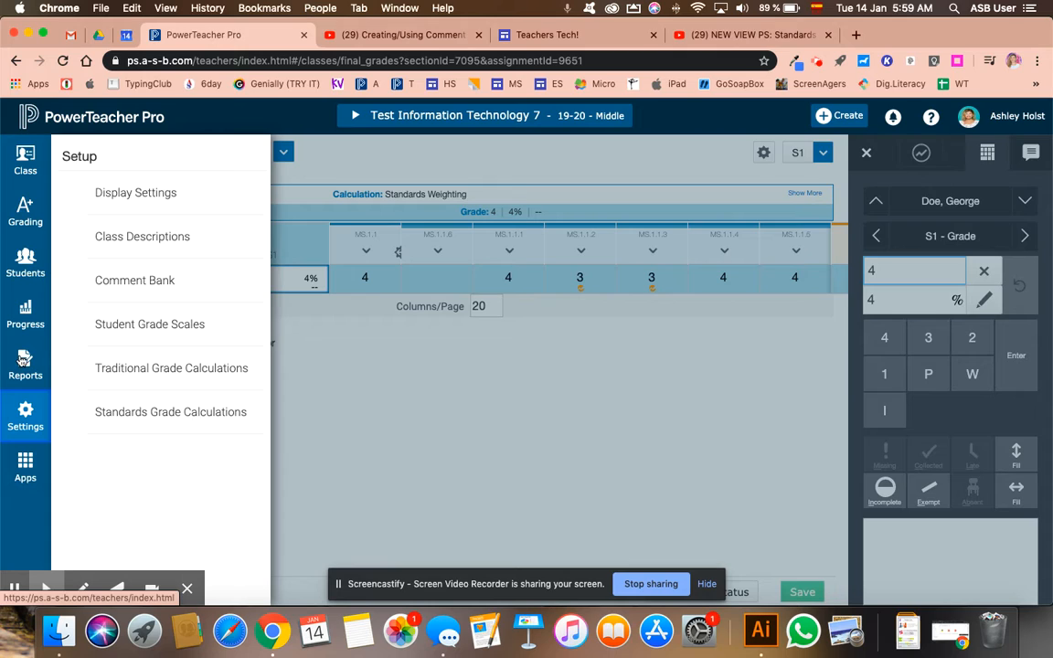
click(131, 200)
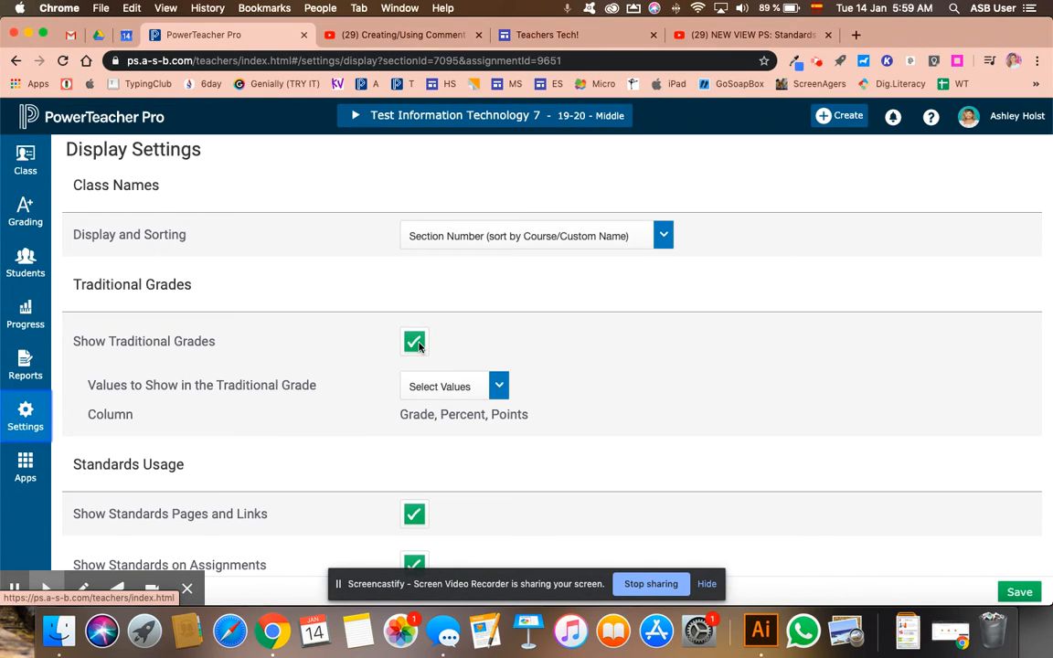
click(416, 343)
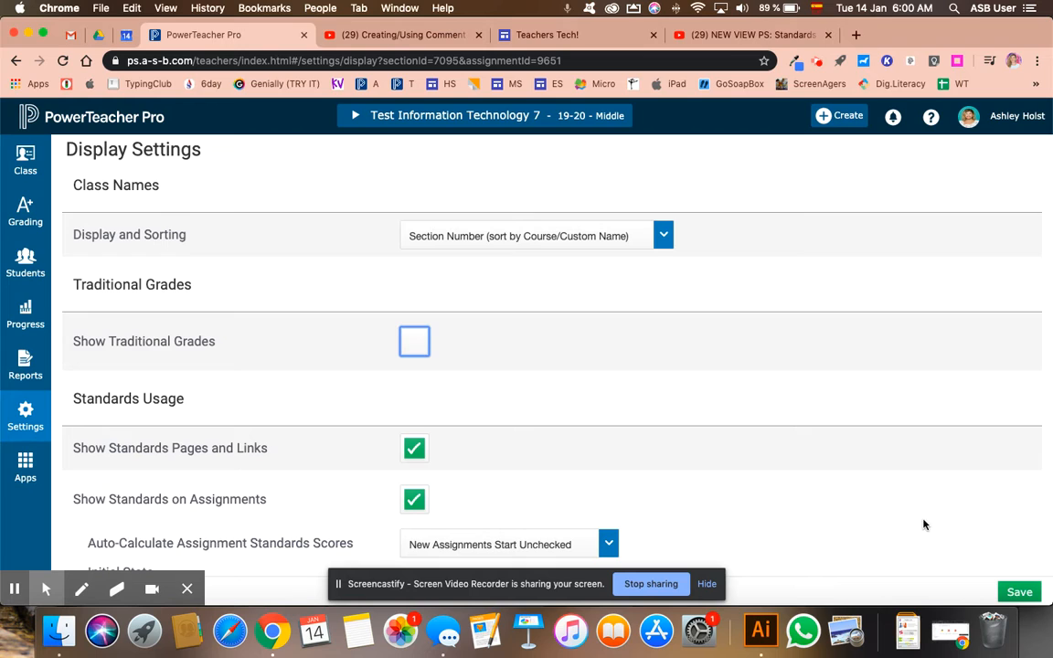
click(1021, 594)
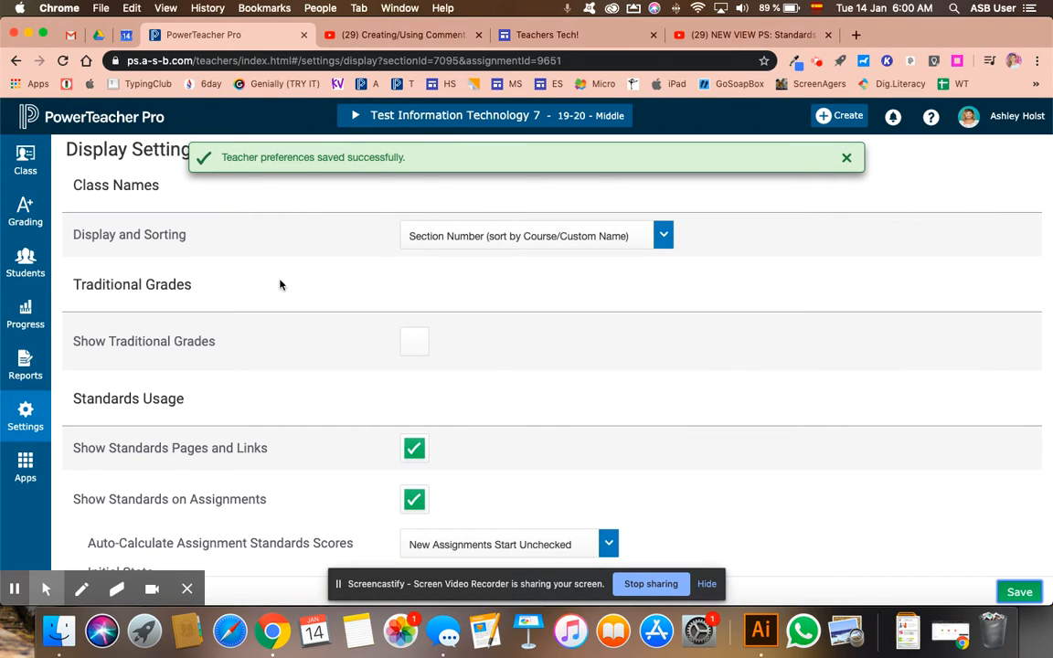
Return to the class's standards grades, check the student's S1 and MS.1.1 cells, and view the available reporting terms.
click(20, 199)
click(120, 408)
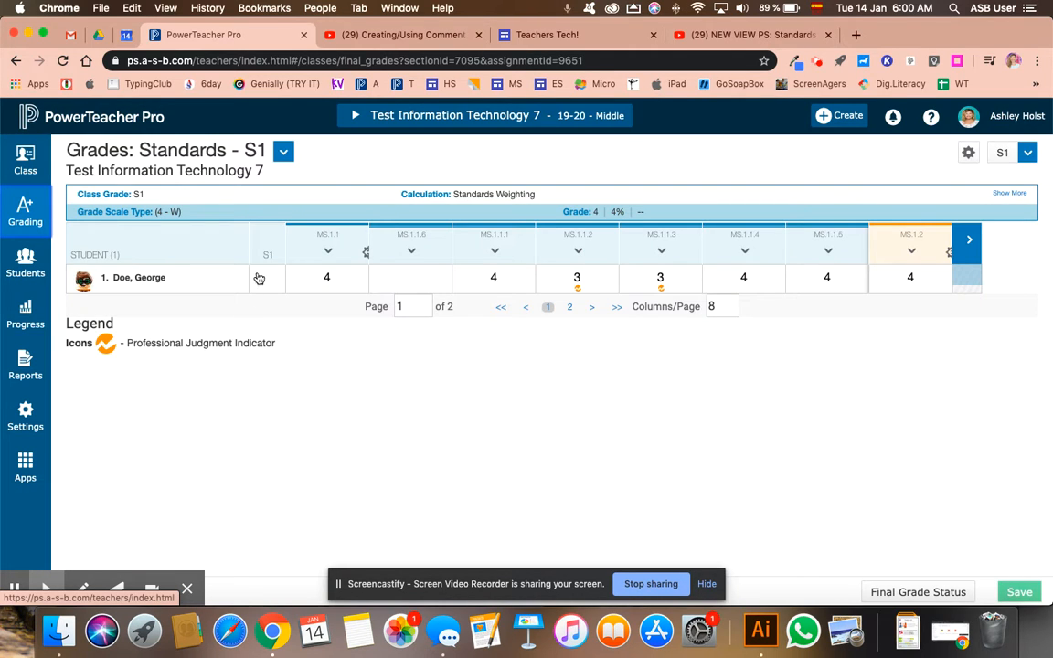
click(266, 279)
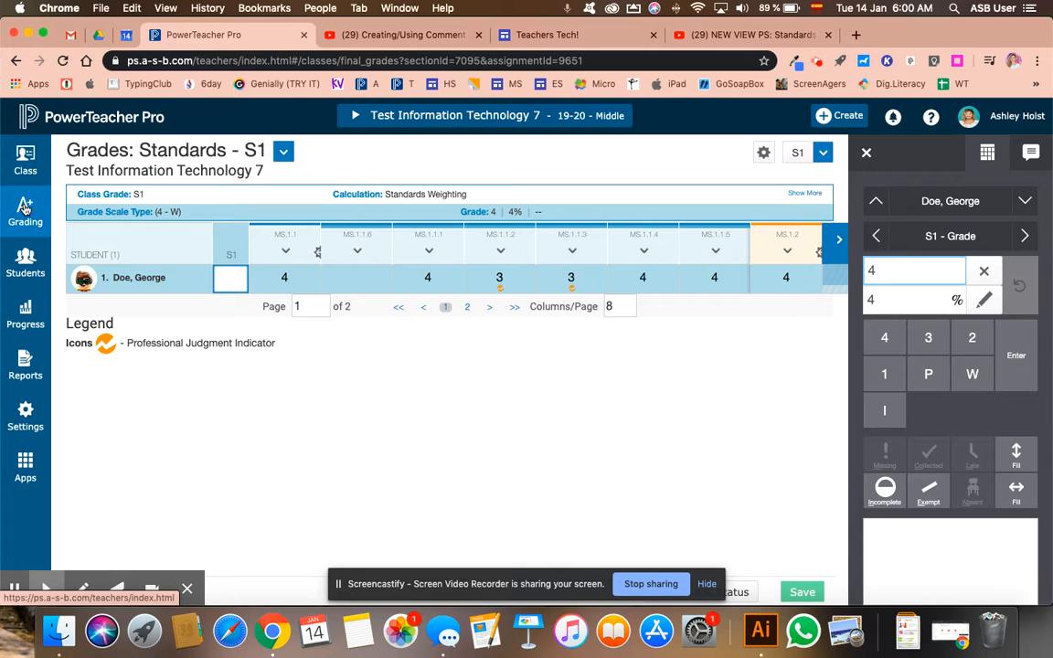
click(301, 288)
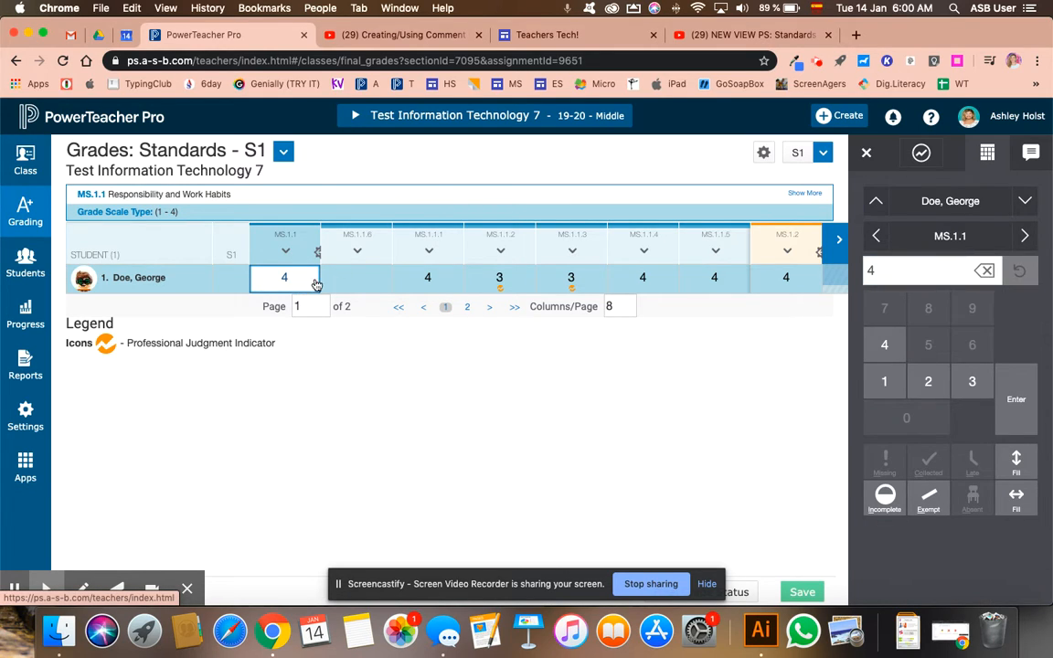
click(823, 152)
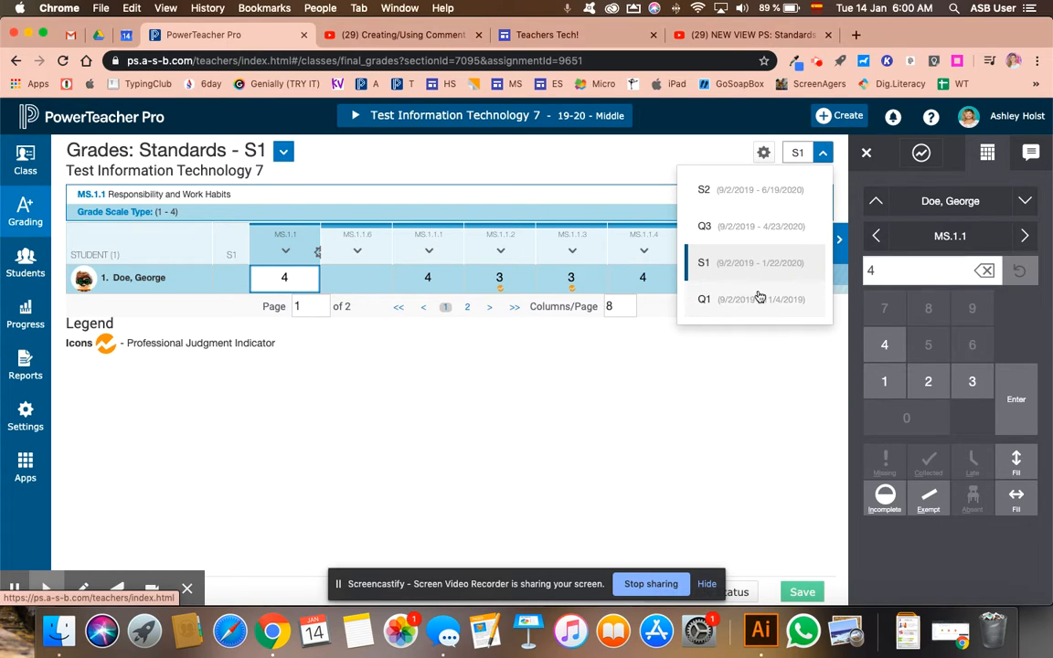
click(660, 154)
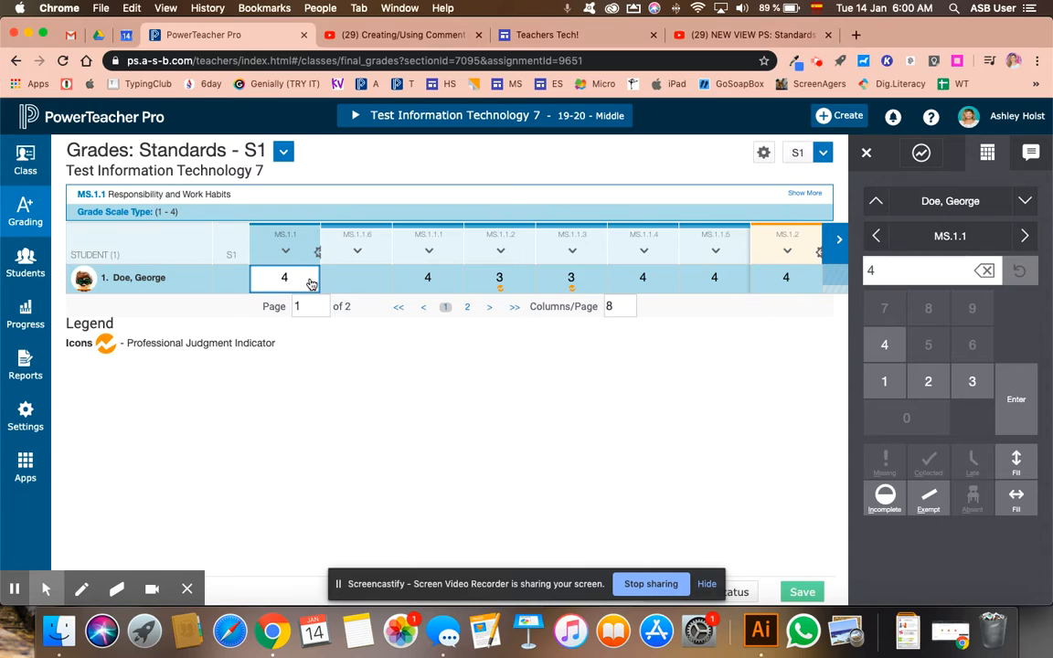
Open the student's Standards Scoresheet, show 20 columns per page, and review the assignment scores across all standards.
click(146, 280)
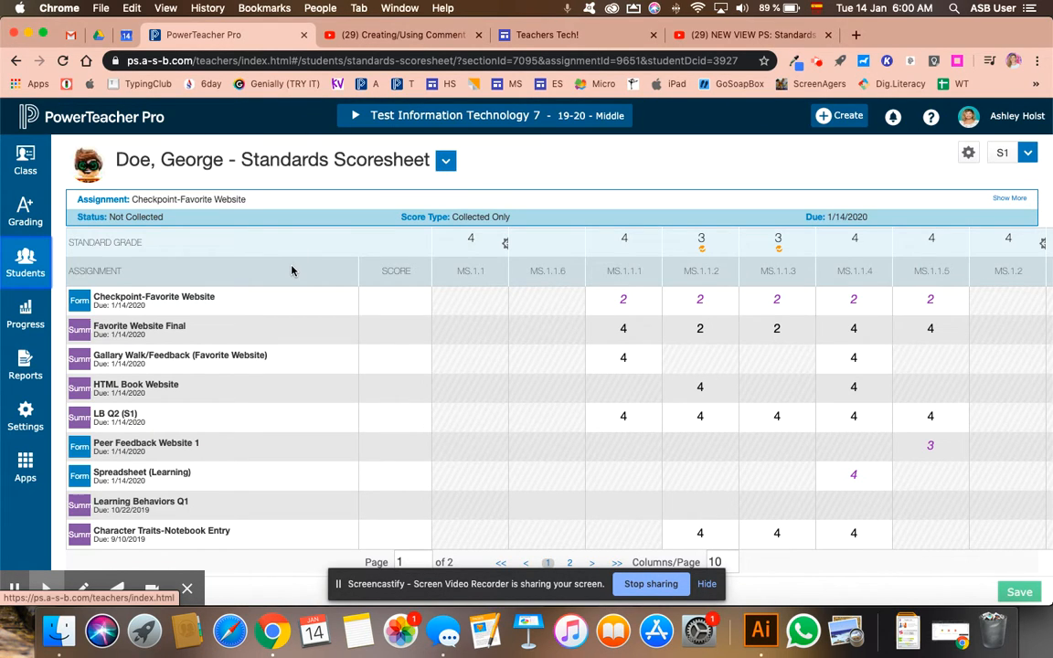
scroll(292, 271, down, 1)
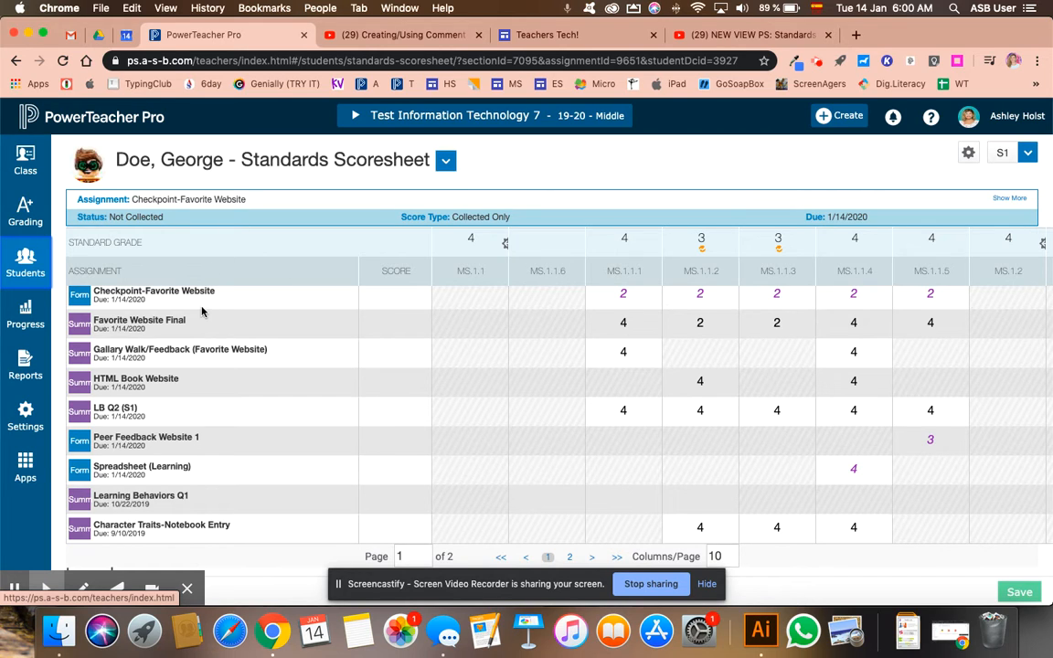
scroll(481, 400, right, 5)
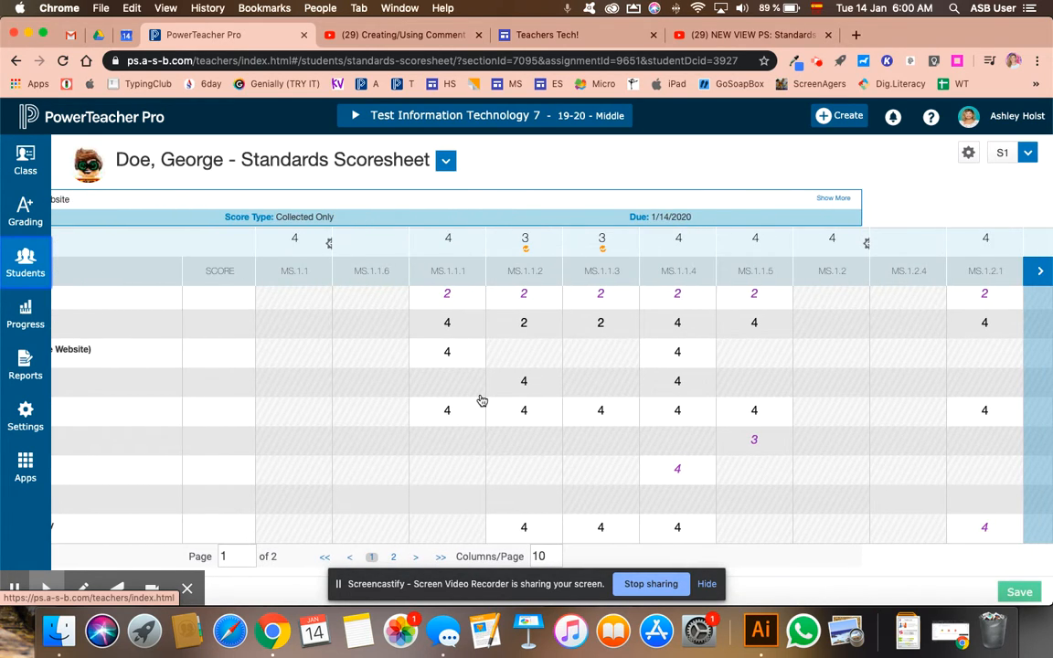
click(534, 556)
text(20)
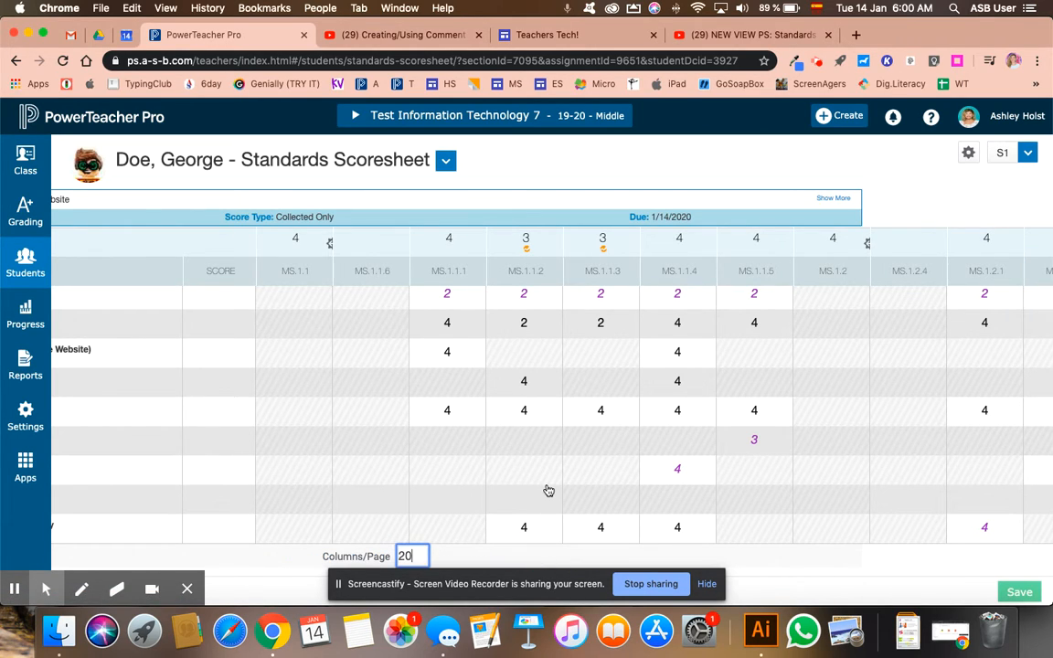
scroll(548, 493, right, 10)
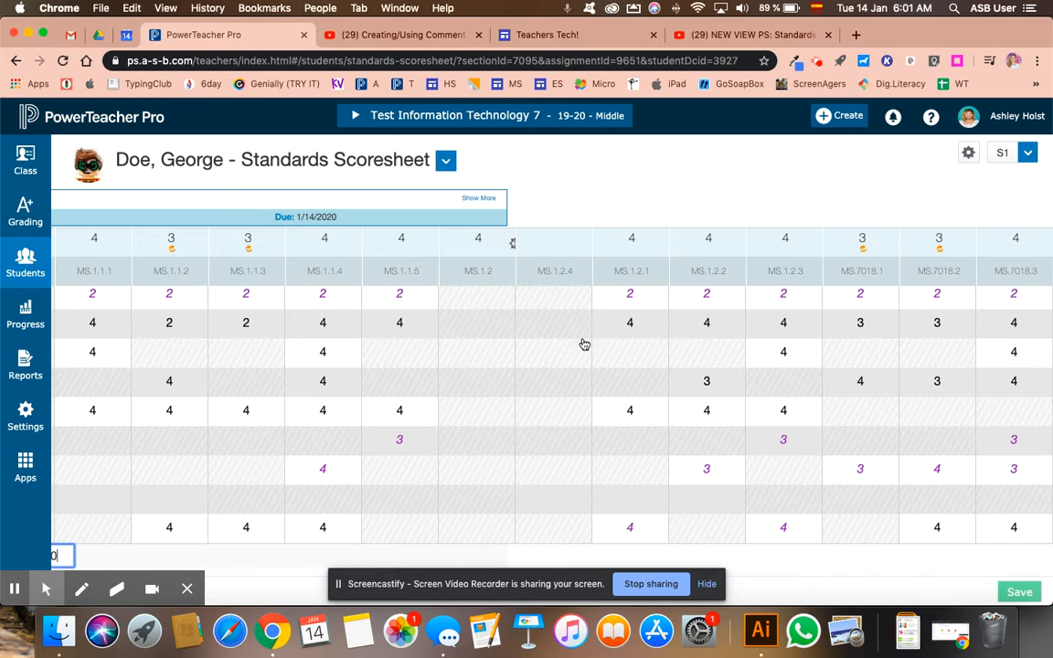
scroll(536, 242, left, 3)
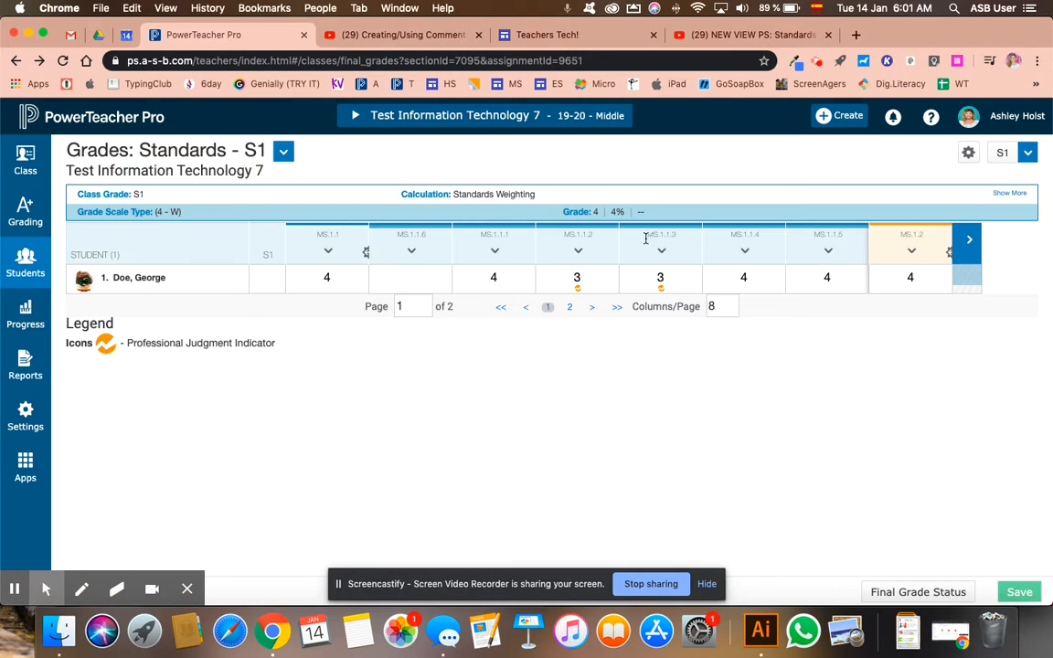
Reopen the student's Standards Scoresheet and view its second page of standards, MS.1.2.2 through MS.7018.3.
click(160, 285)
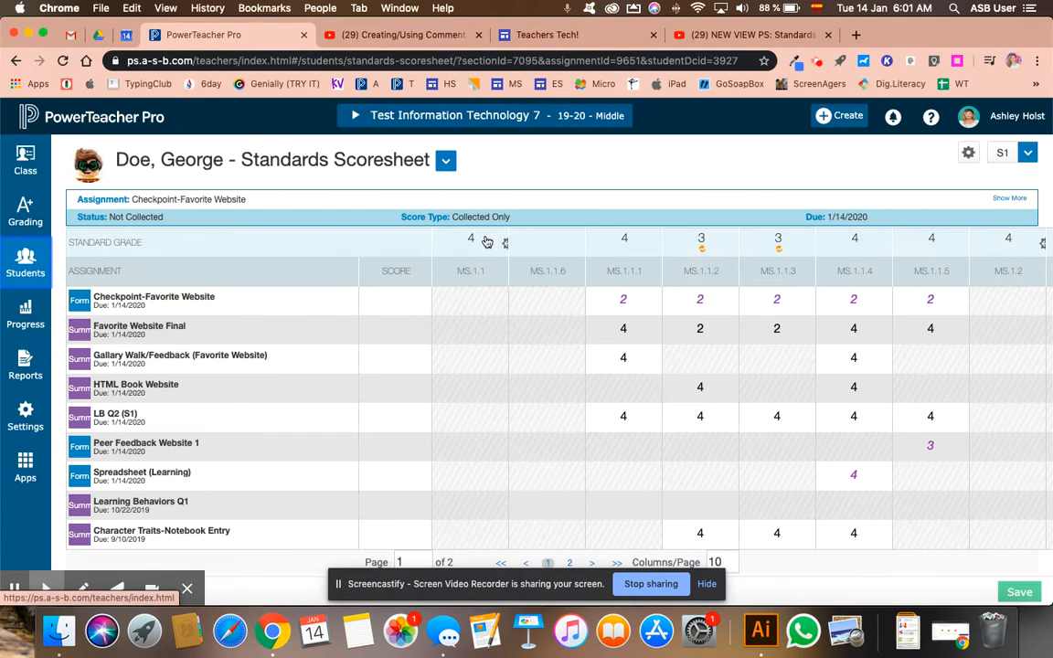
scroll(487, 241, right, 4)
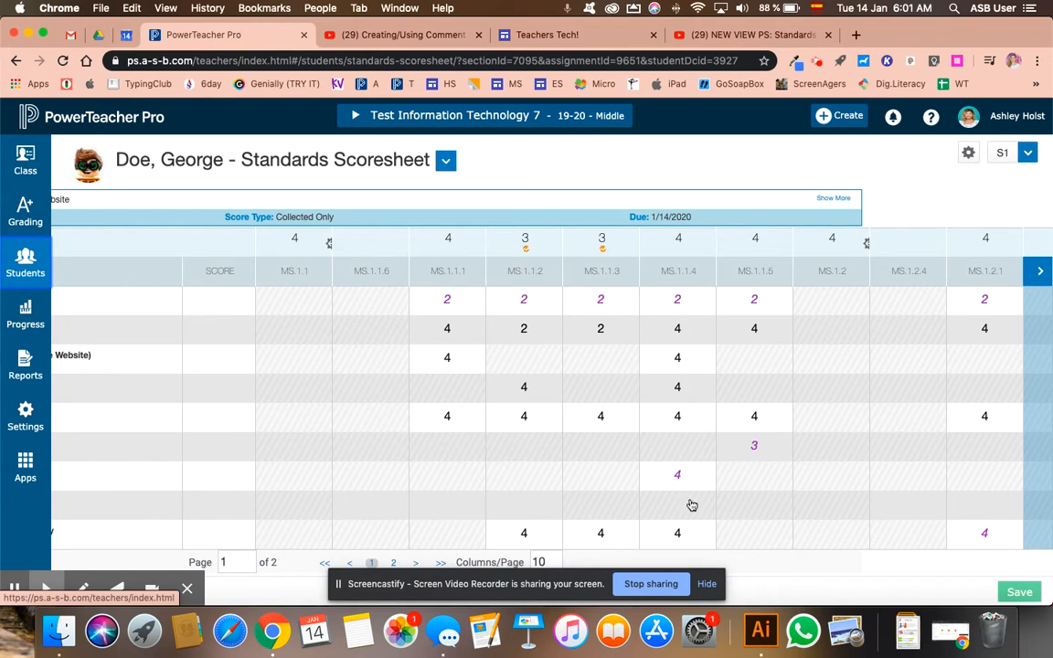
click(1039, 271)
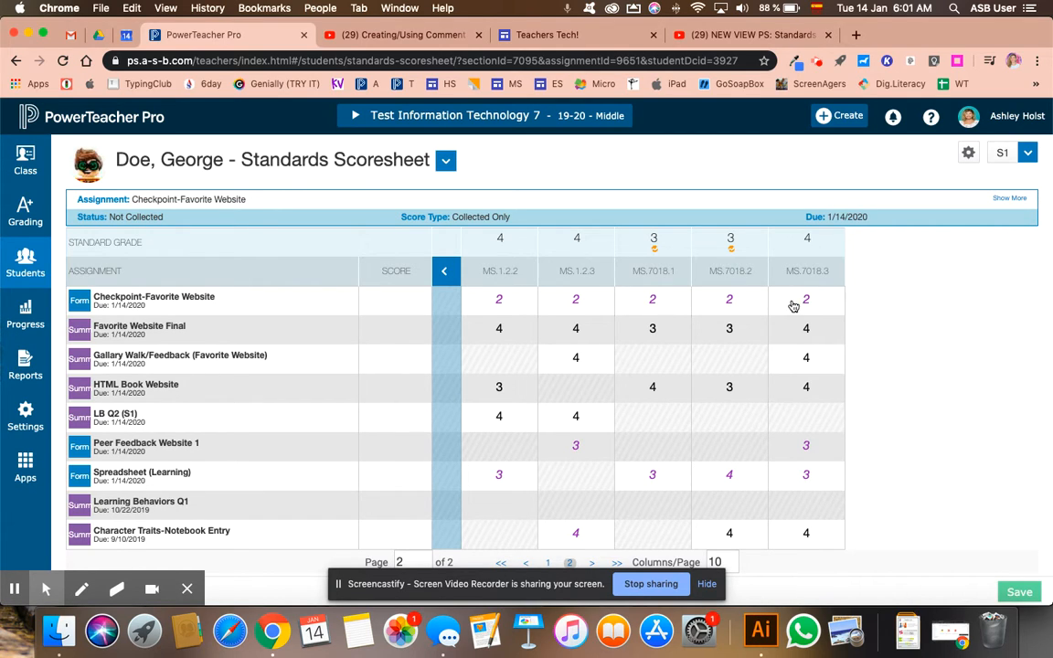
Go back to the class's standards grades and open the student's Standards Scoresheet from there.
click(25, 224)
click(119, 405)
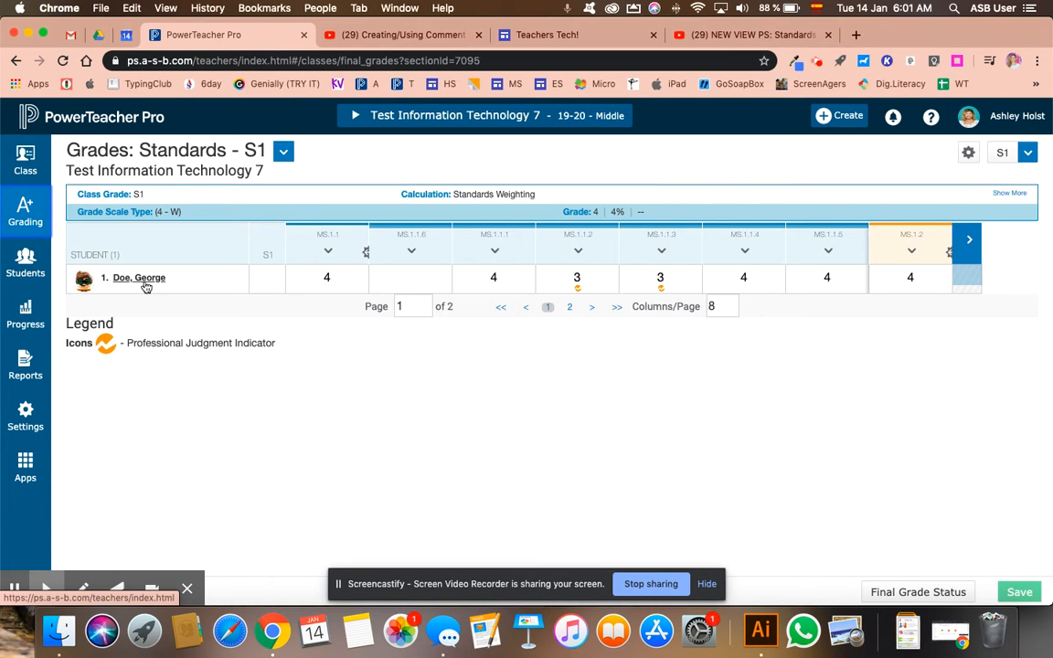
click(142, 279)
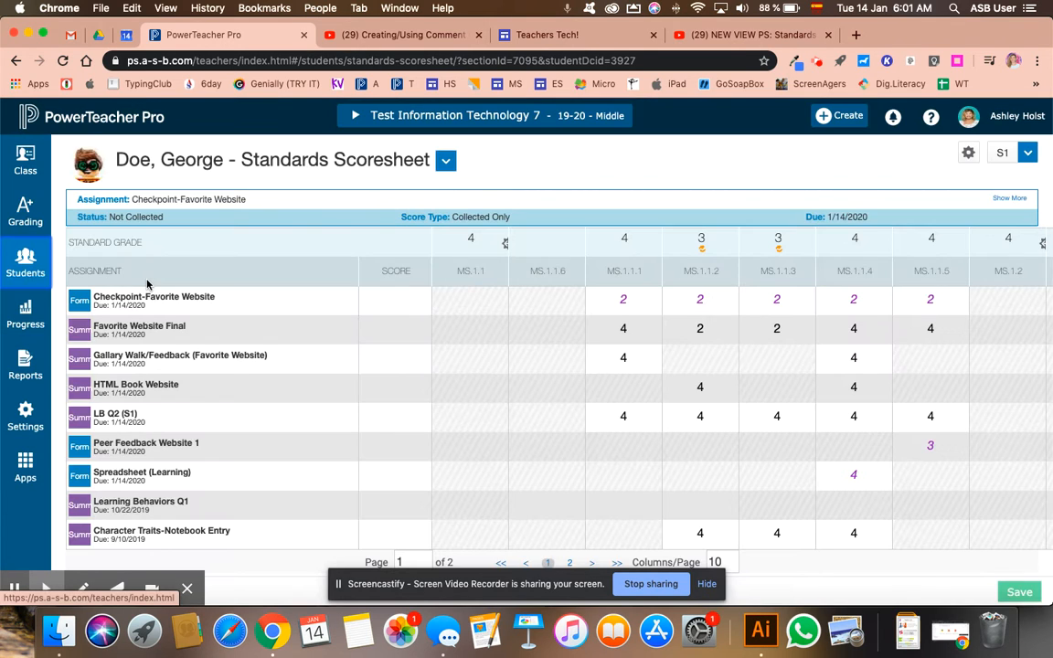
Open the student's Standards Progress view and review the grades by term for the MS.1.1 and MS.1.2 standards.
click(28, 265)
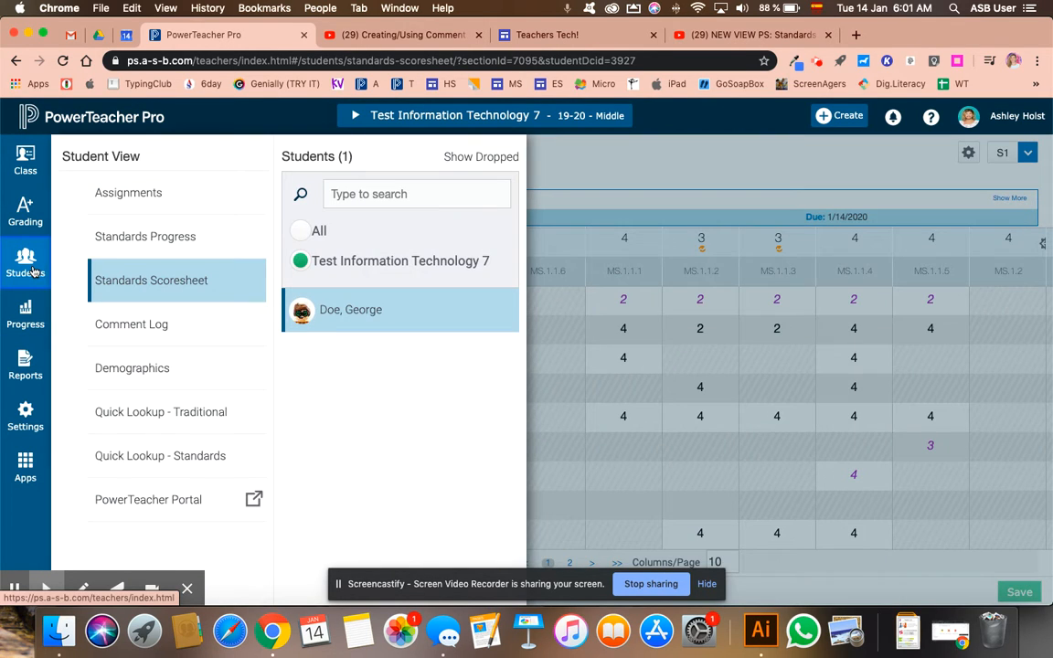
click(132, 236)
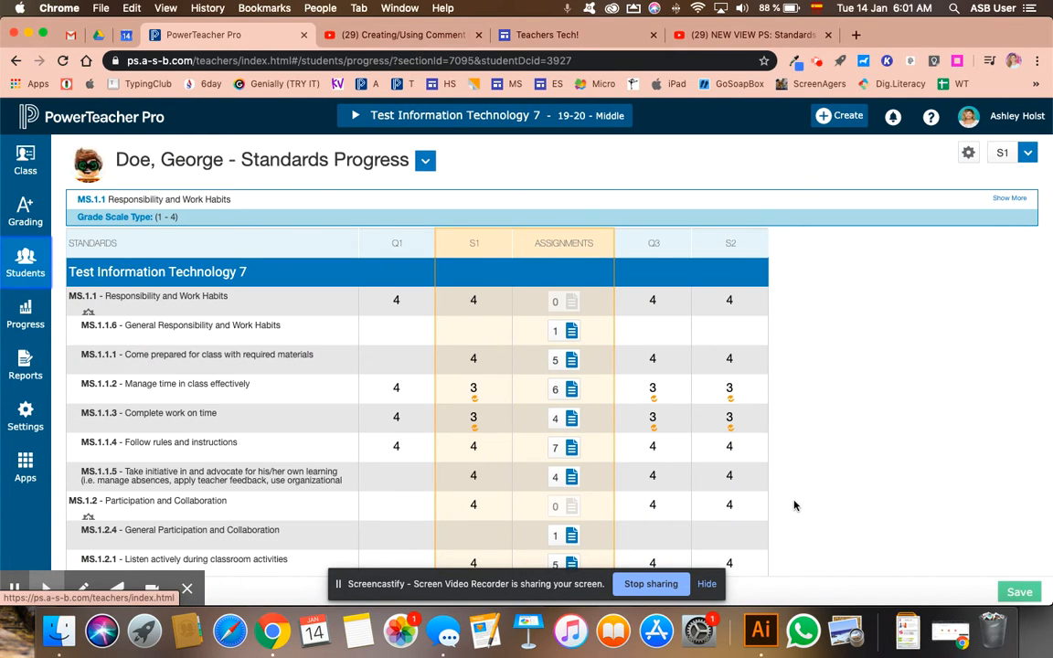
scroll(360, 329, down, 5)
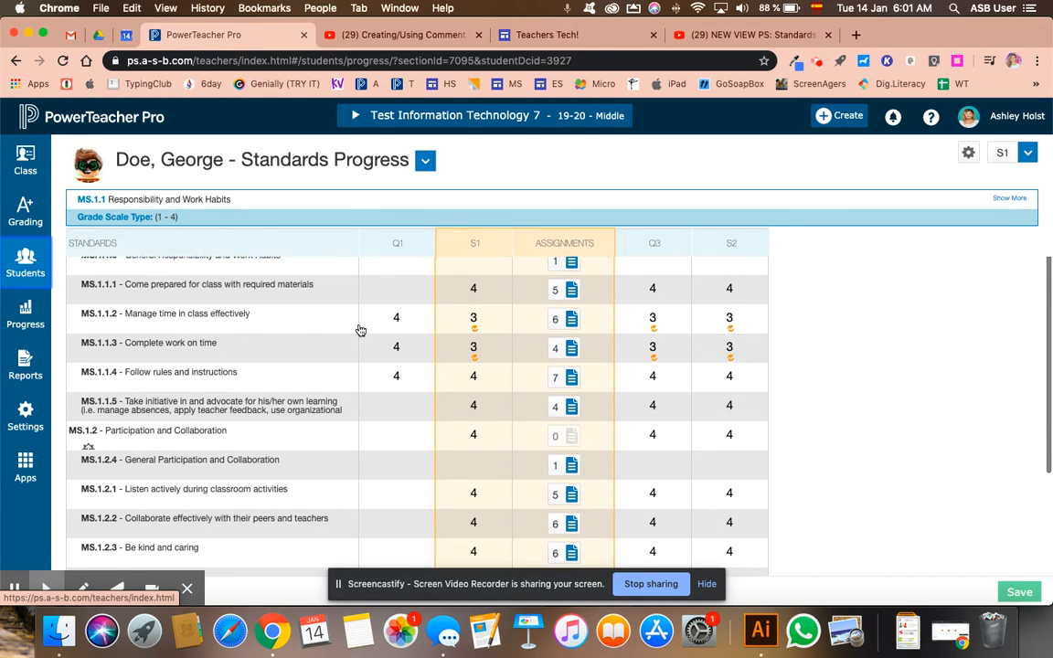
Review the remaining standards in the student's Standards Progress view, and return to the class's standards grades.
scroll(360, 329, down, 2)
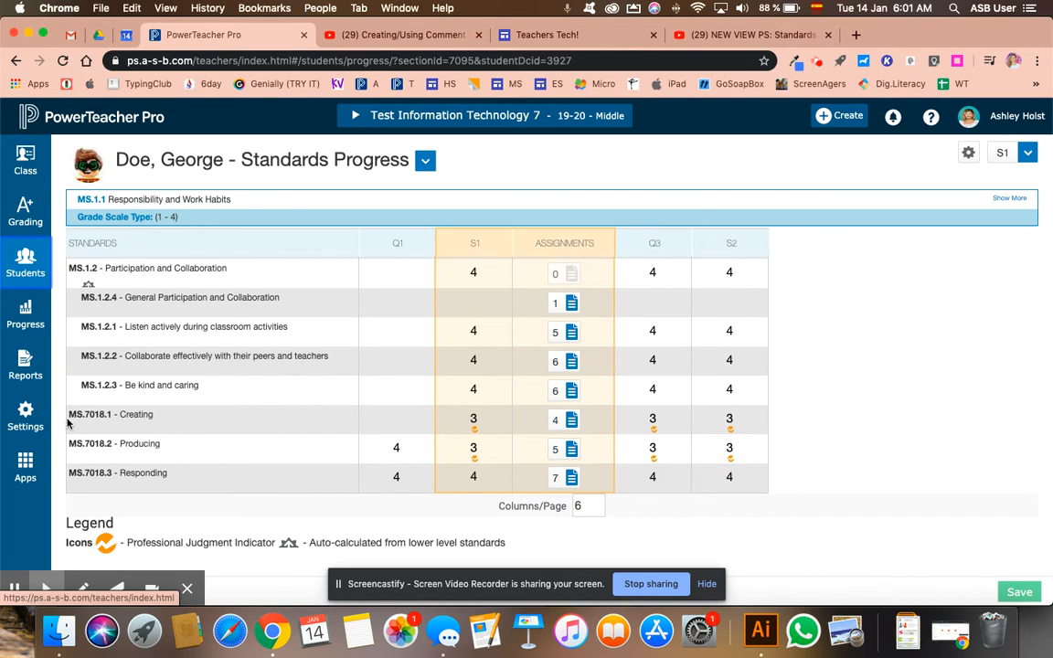
scroll(69, 425, up, 5)
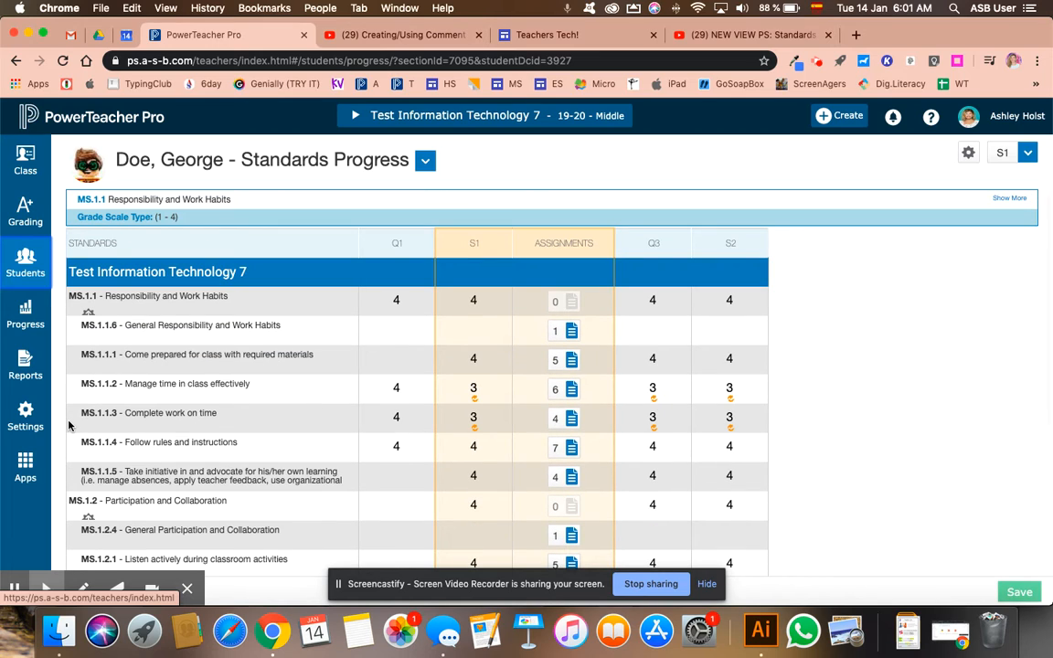
click(32, 219)
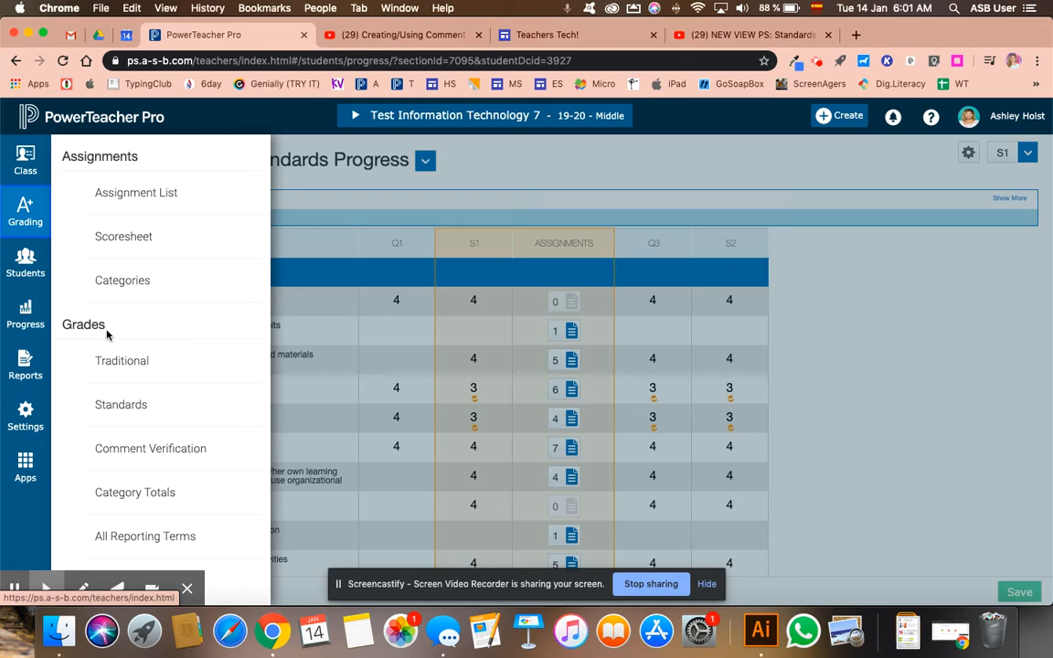
click(127, 410)
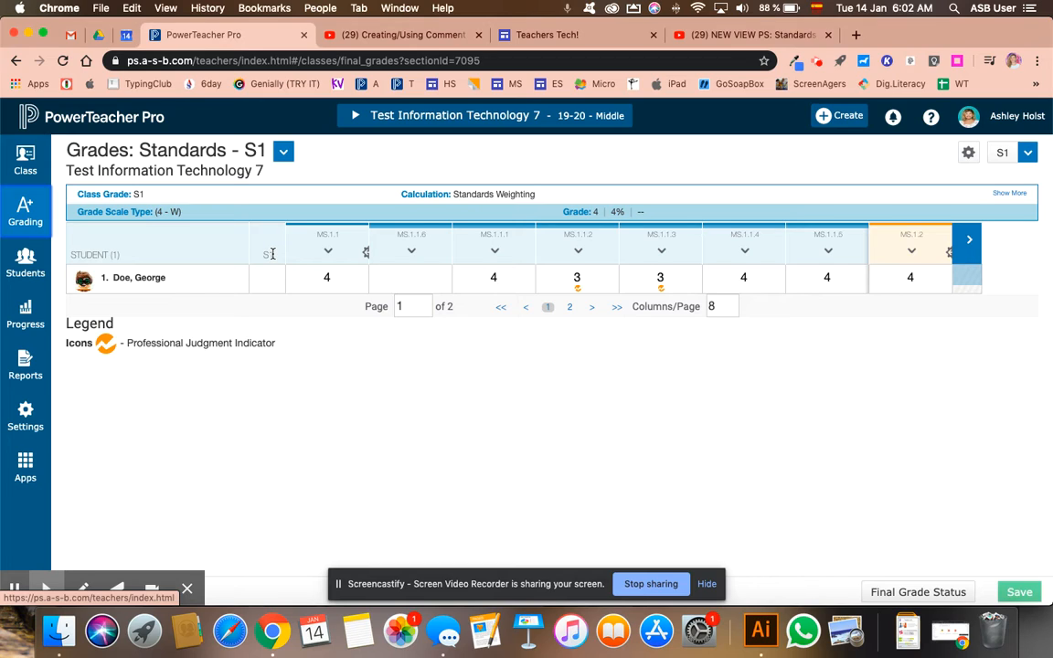
Enter "This quarter we studied...." as the comment on the student's overall S1 grade.
click(268, 278)
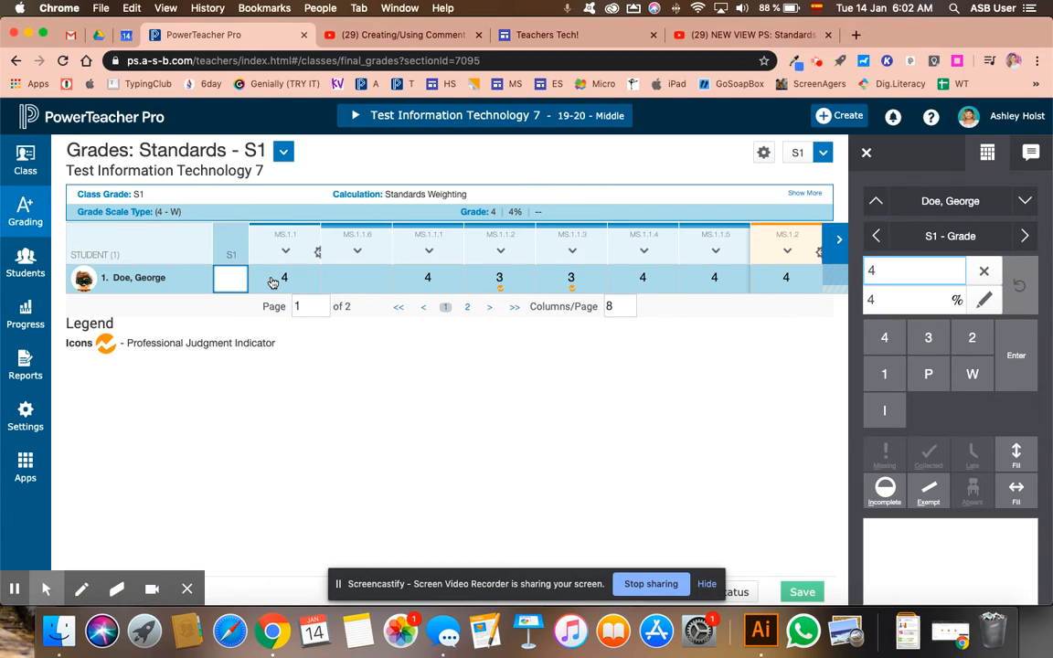
click(894, 548)
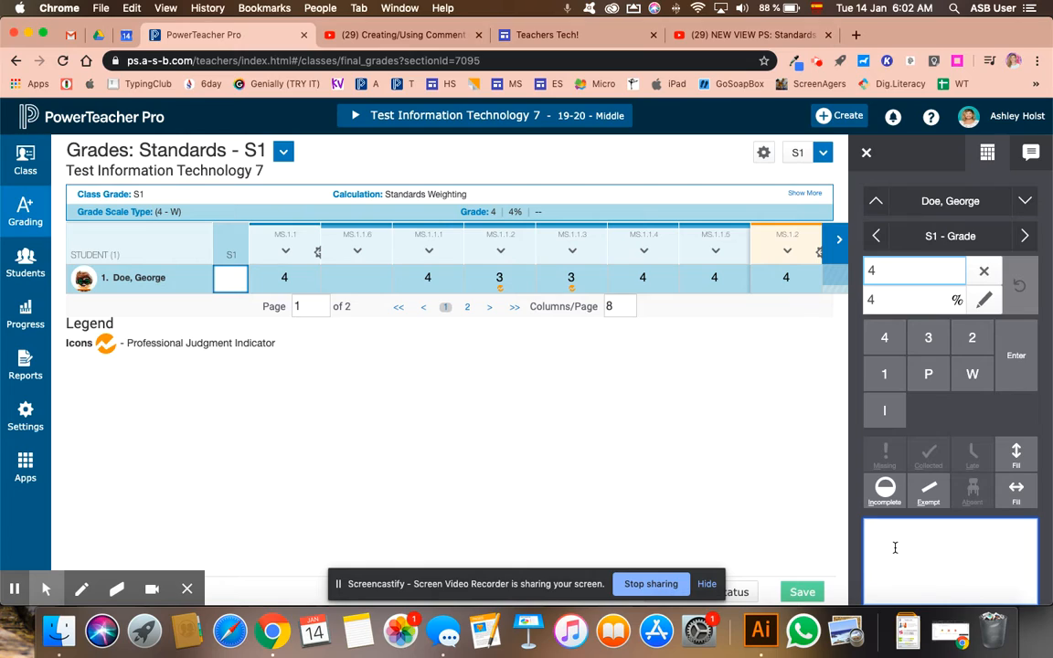
click(1033, 154)
click(989, 153)
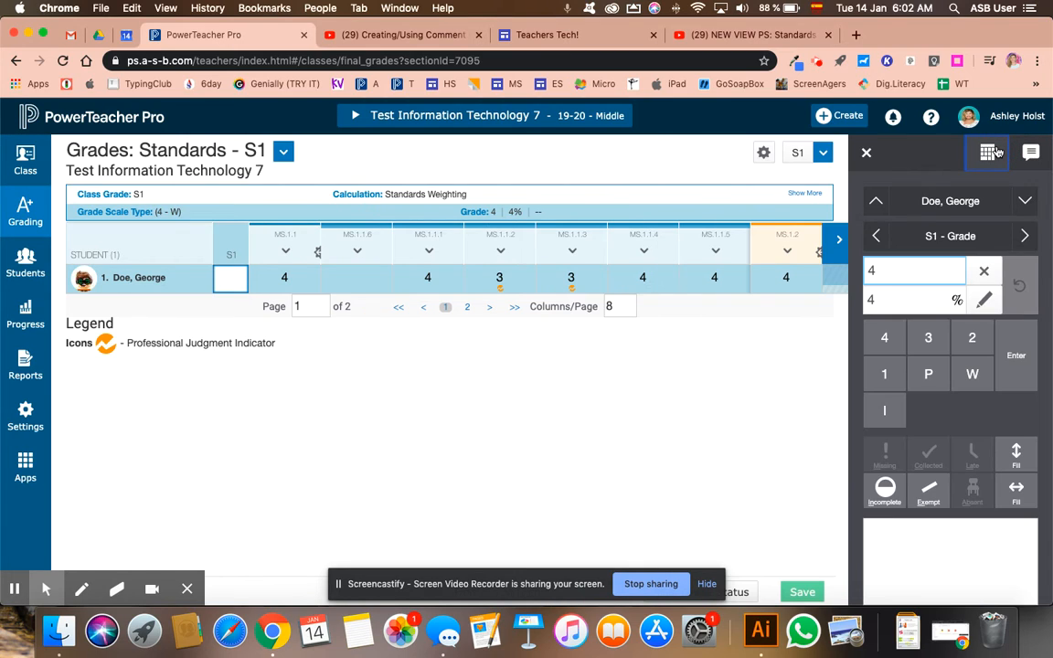
click(893, 527)
text(This quarter we studied....)
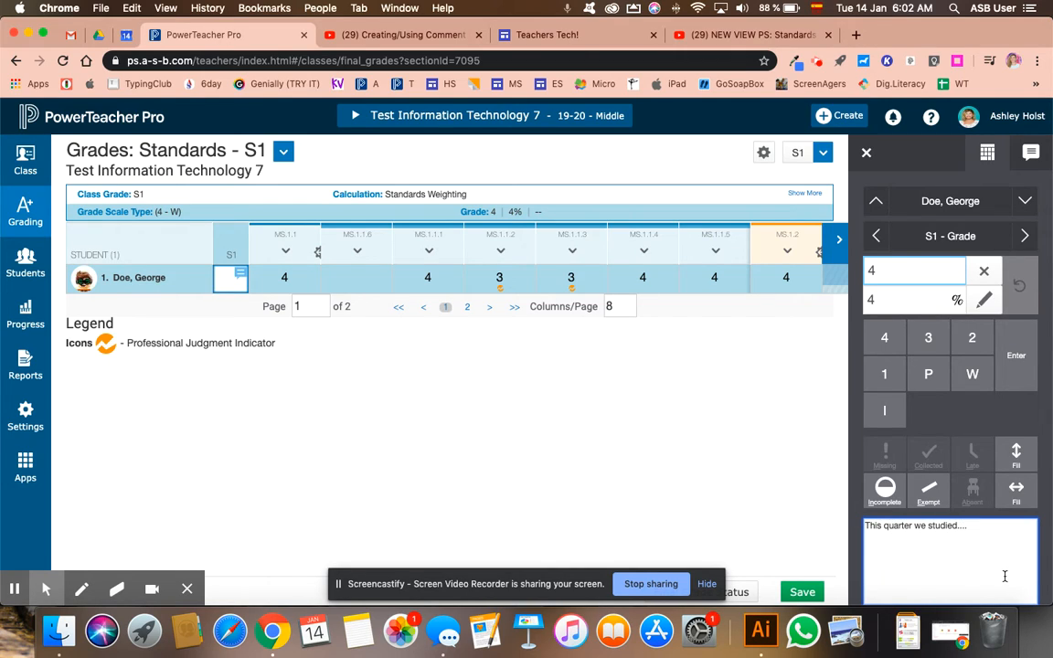
Try to fill the S1 comment down to the rest of the class with the Comments Only option.
click(1015, 452)
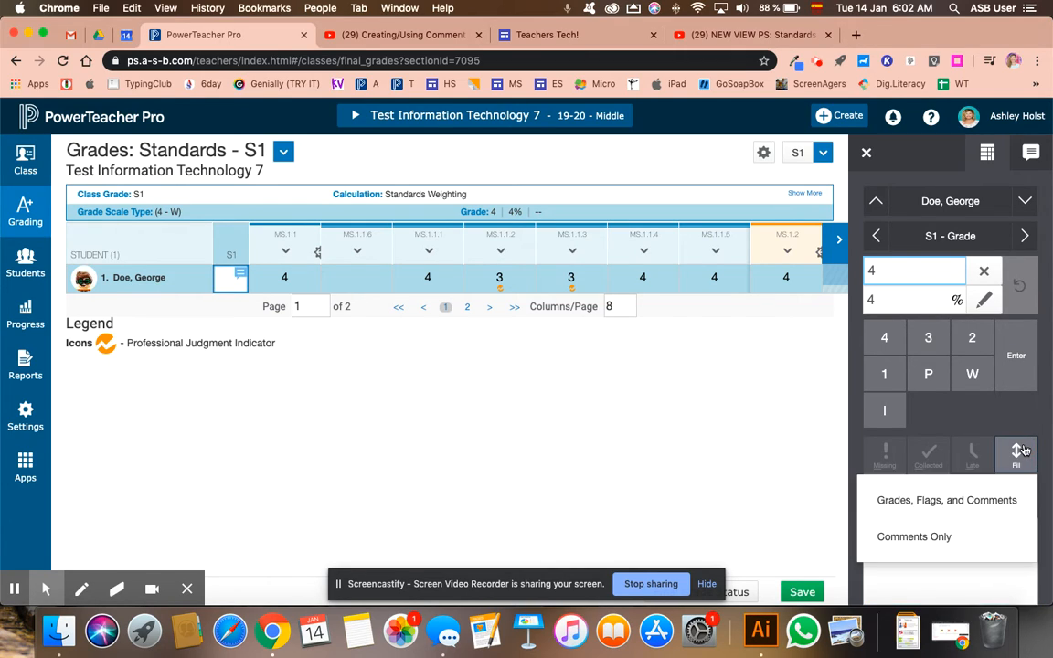
click(948, 538)
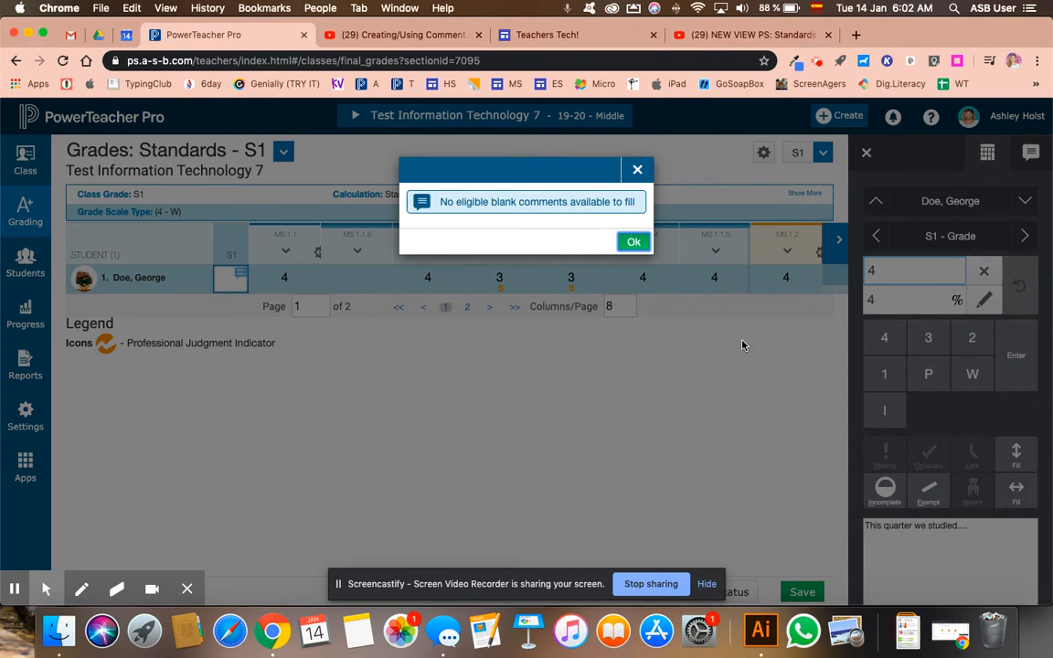
click(638, 243)
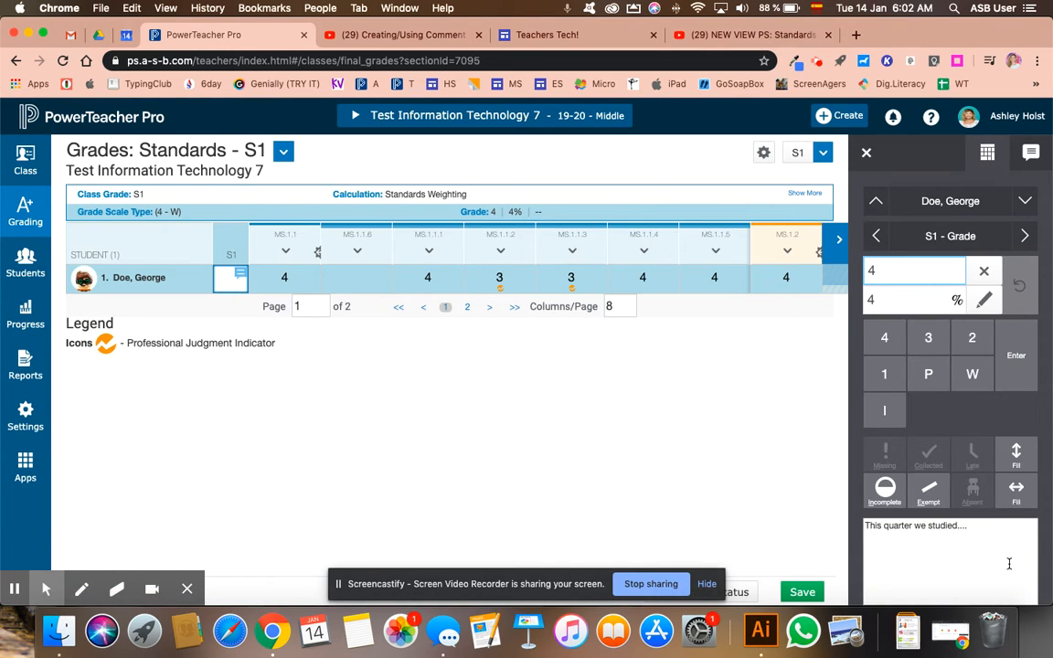
Show the comment bank for the student's S1 comment, view the District Comments bank, and switch back to My Comments.
click(1030, 156)
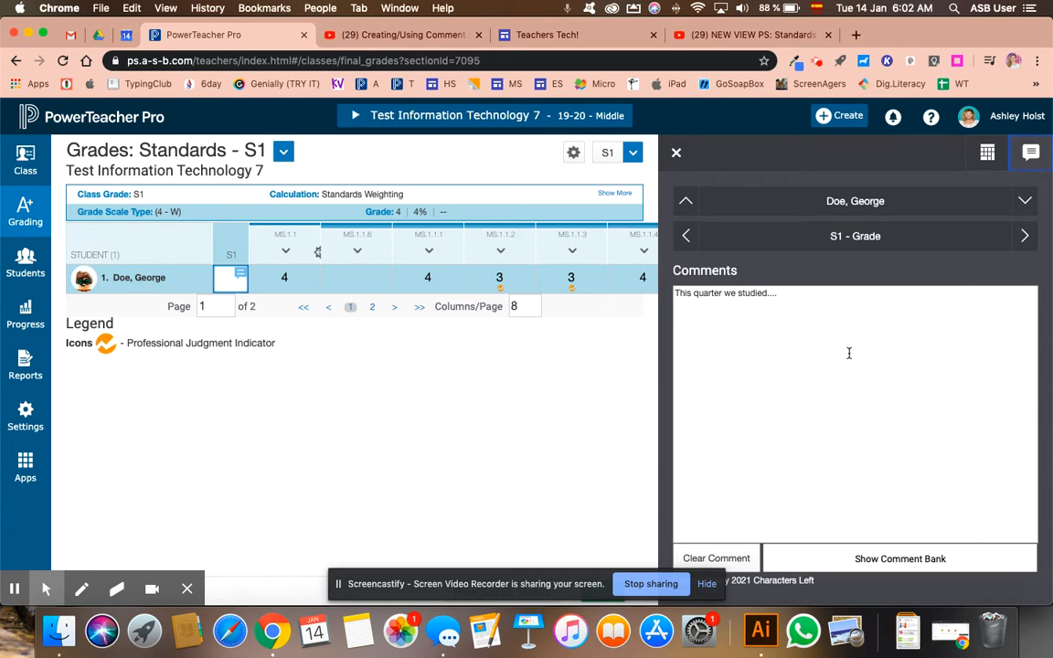
click(895, 559)
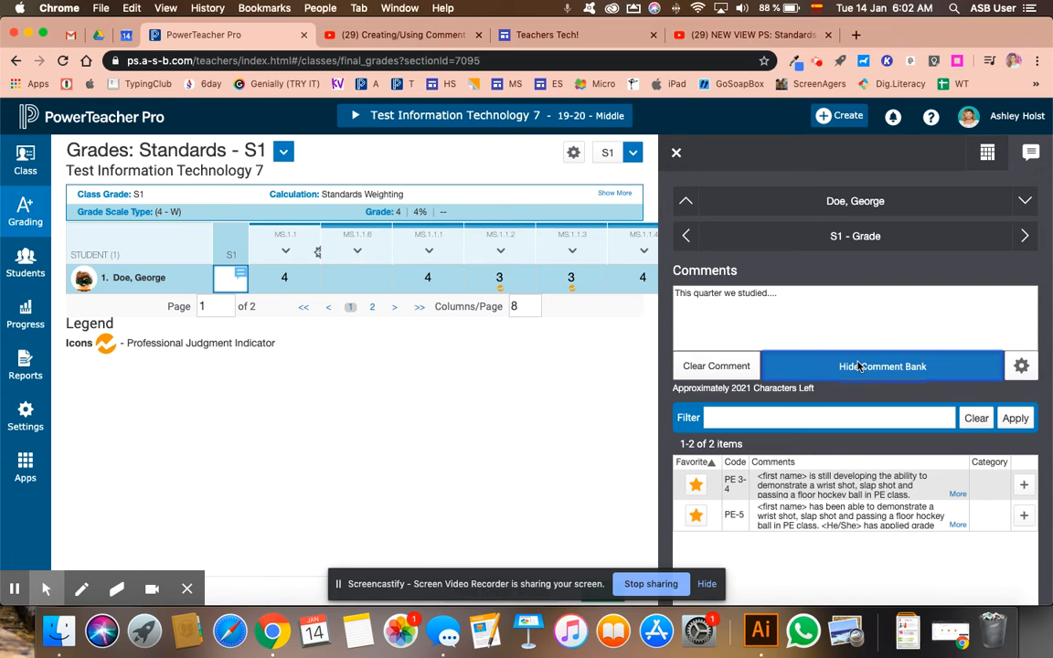
click(1021, 365)
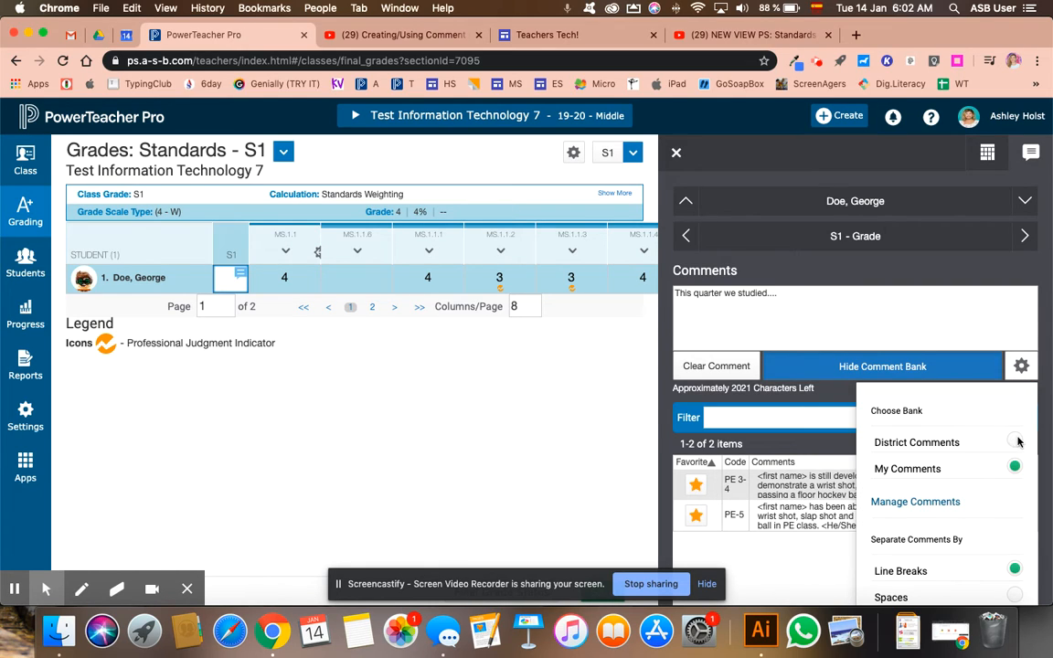
click(1015, 442)
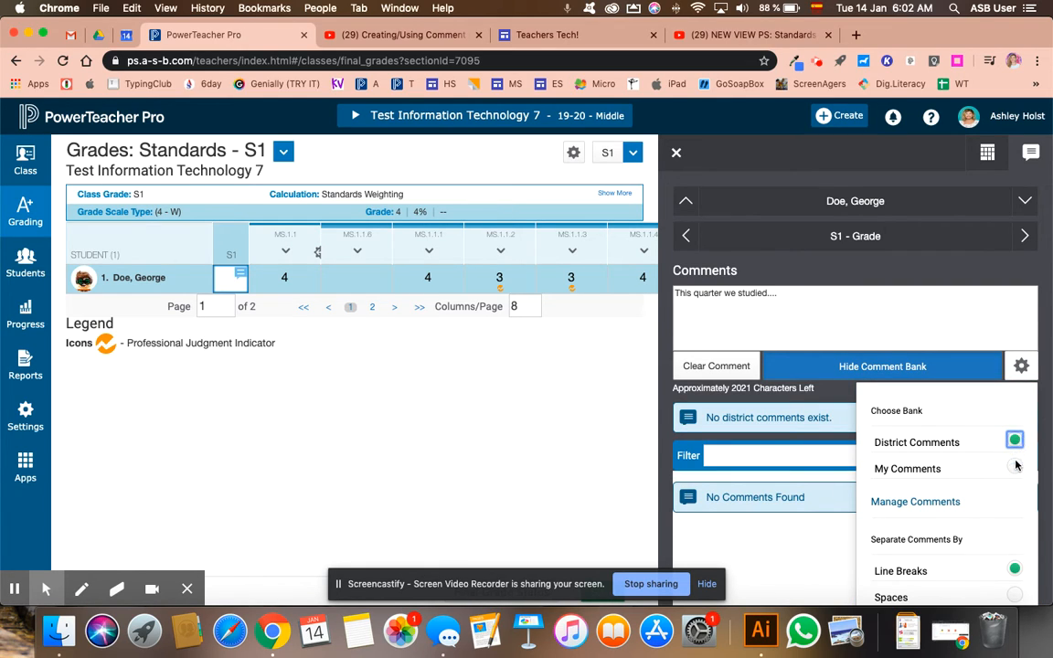
click(1014, 467)
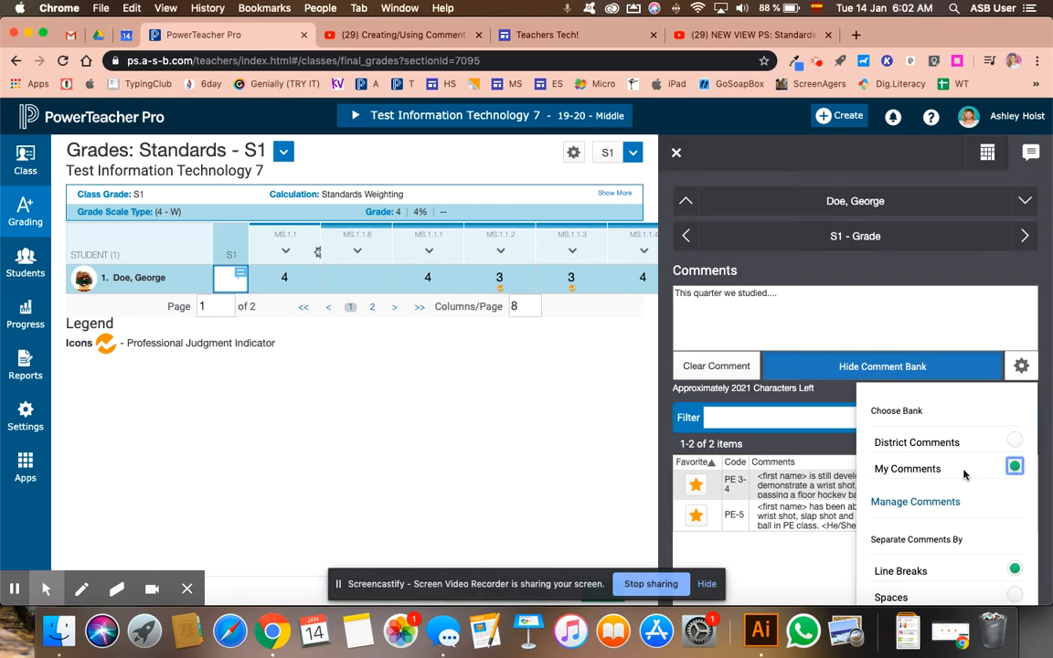
click(745, 548)
click(797, 306)
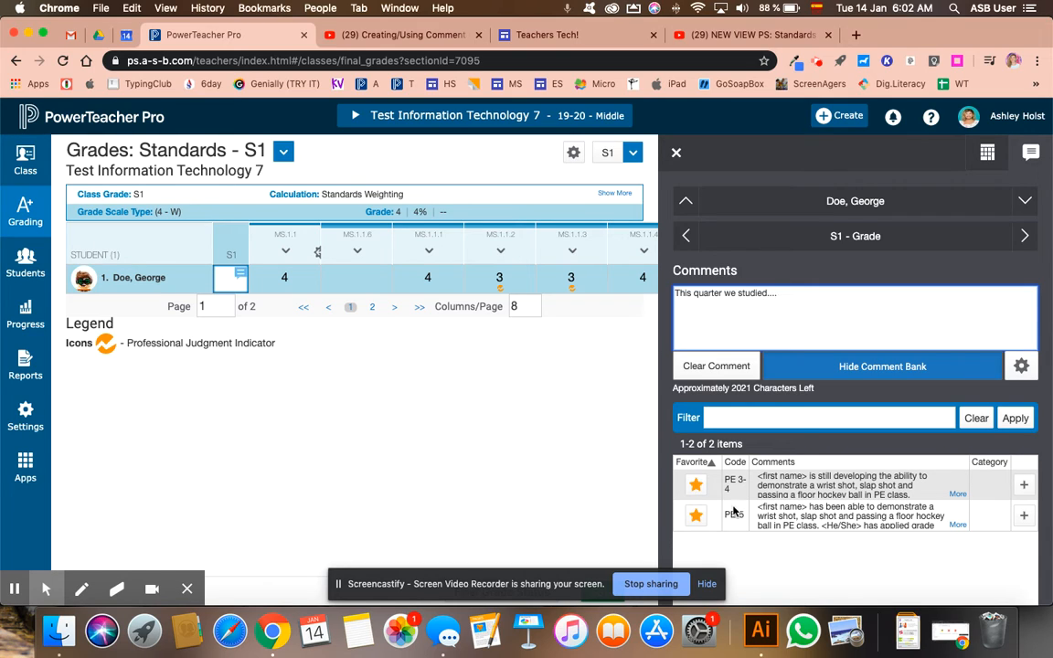
Add the PE 3-4 bank comment to the student's S1 comment, and save the changes while leaving for the assignment list.
click(1024, 486)
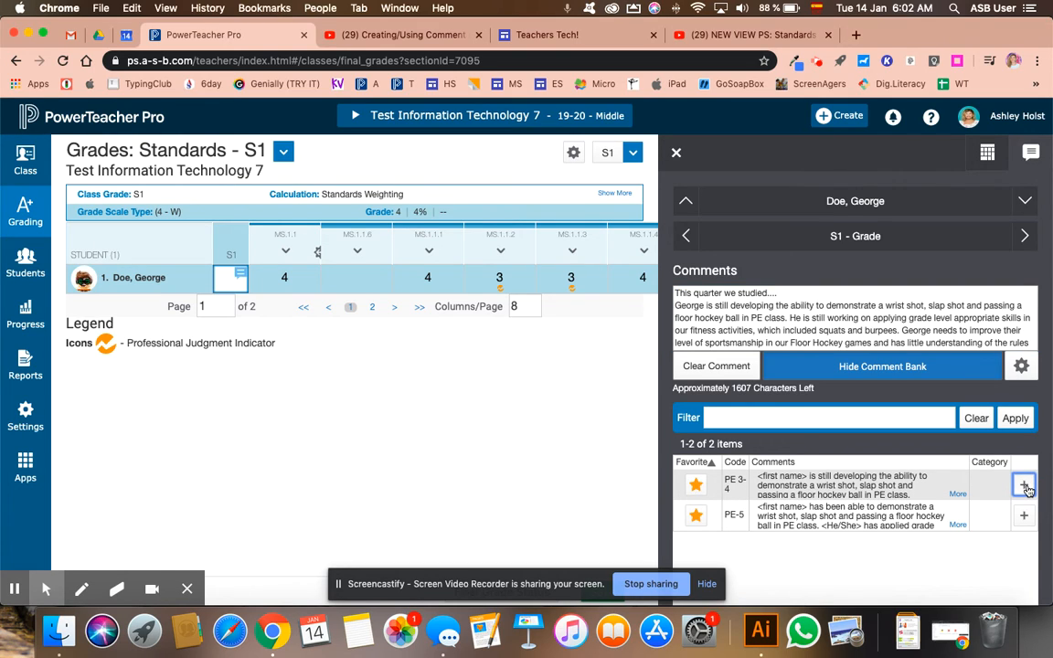
drag(705, 305, 676, 304)
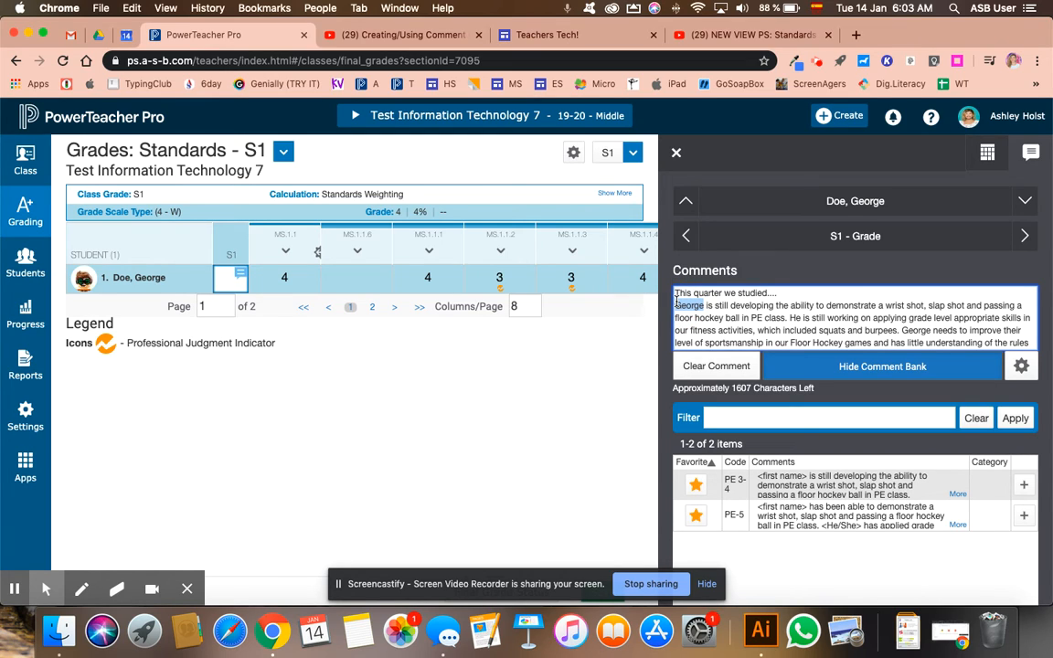
click(676, 152)
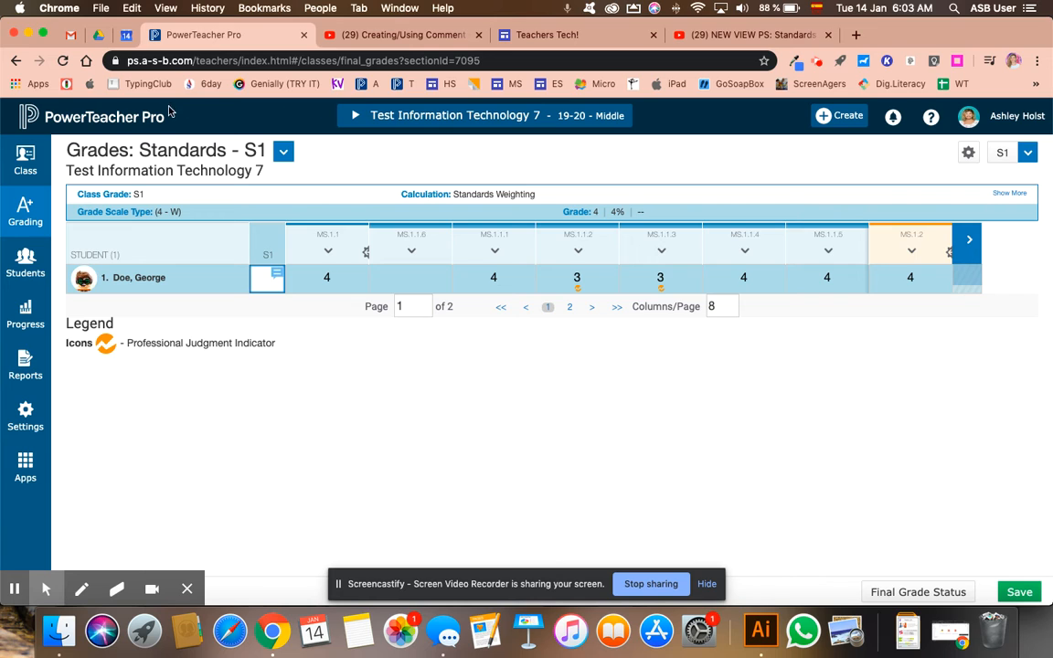
mouse_move(26, 210)
click(155, 194)
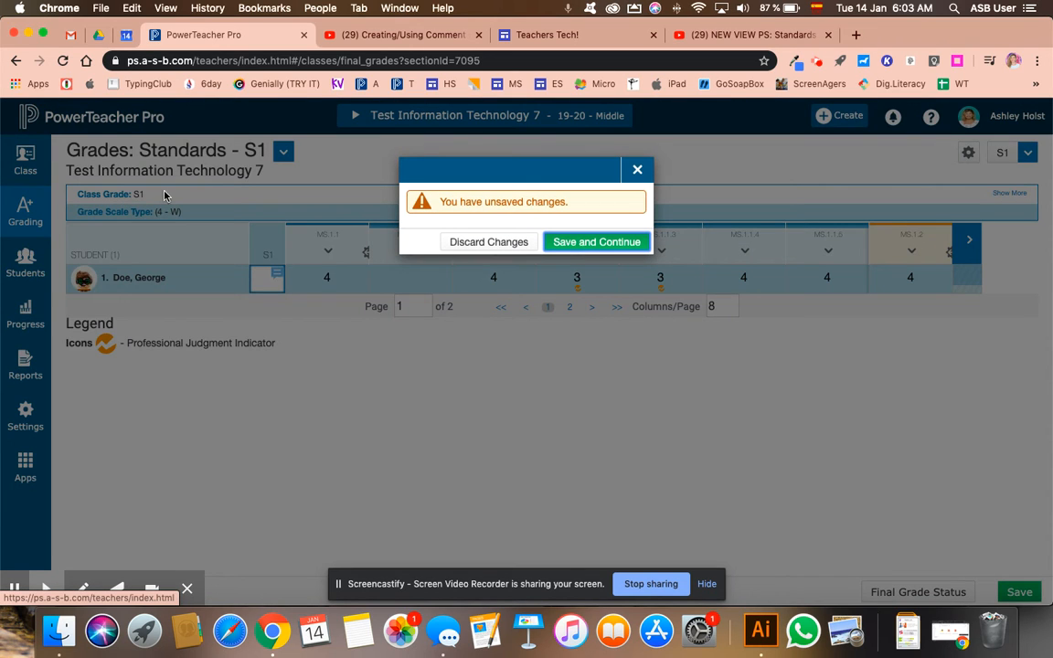
click(585, 242)
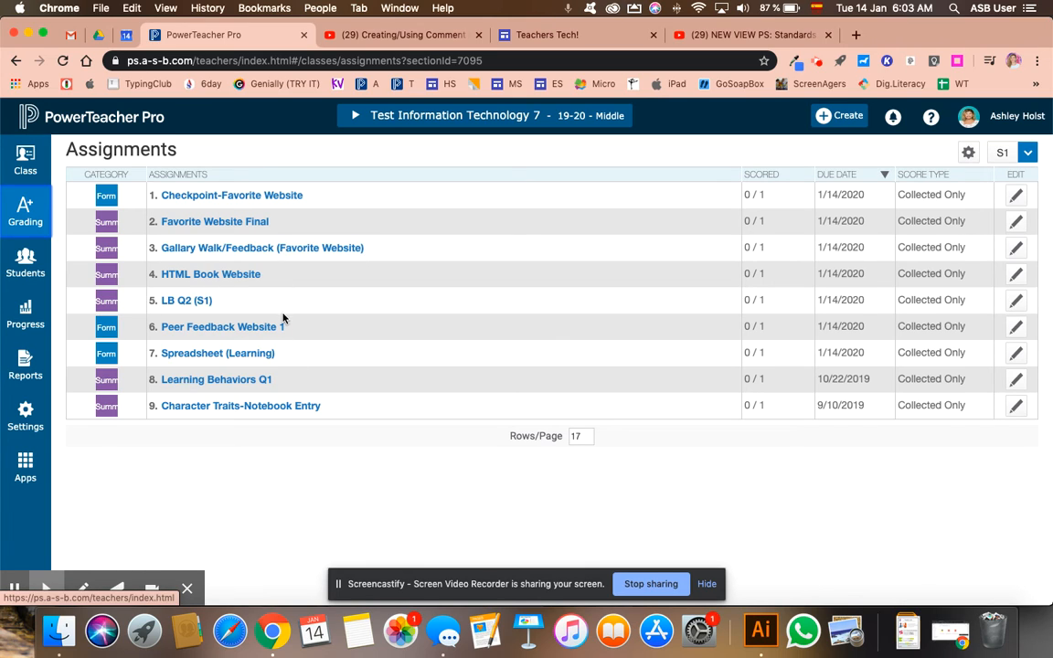
Return to the class's standards grades and open the student's S1 grade to check the saved comment.
click(41, 212)
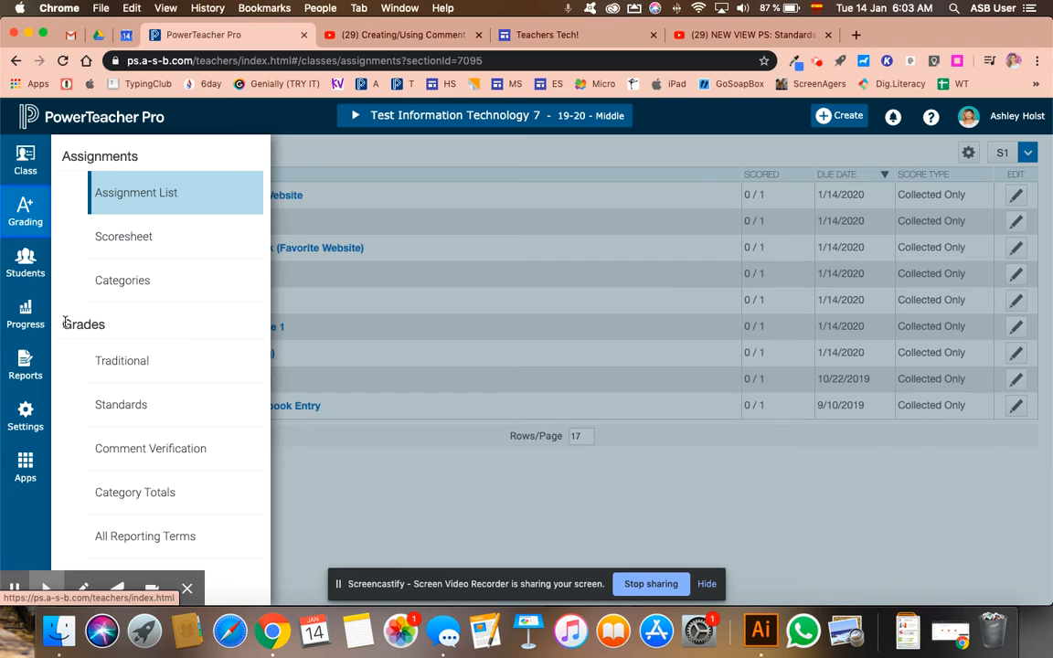
click(137, 408)
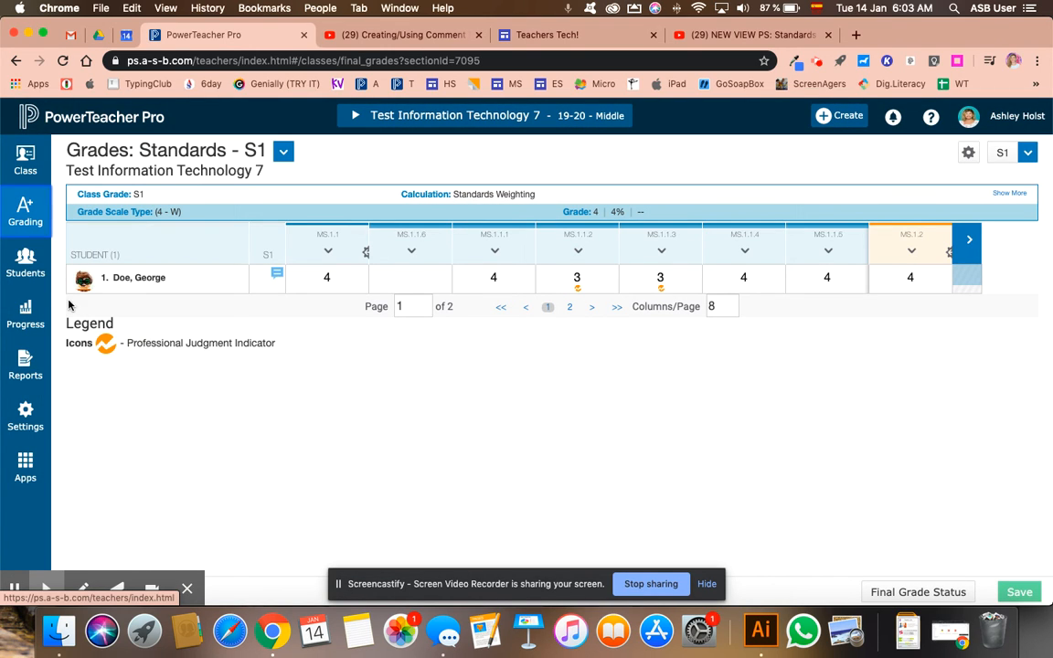
click(259, 284)
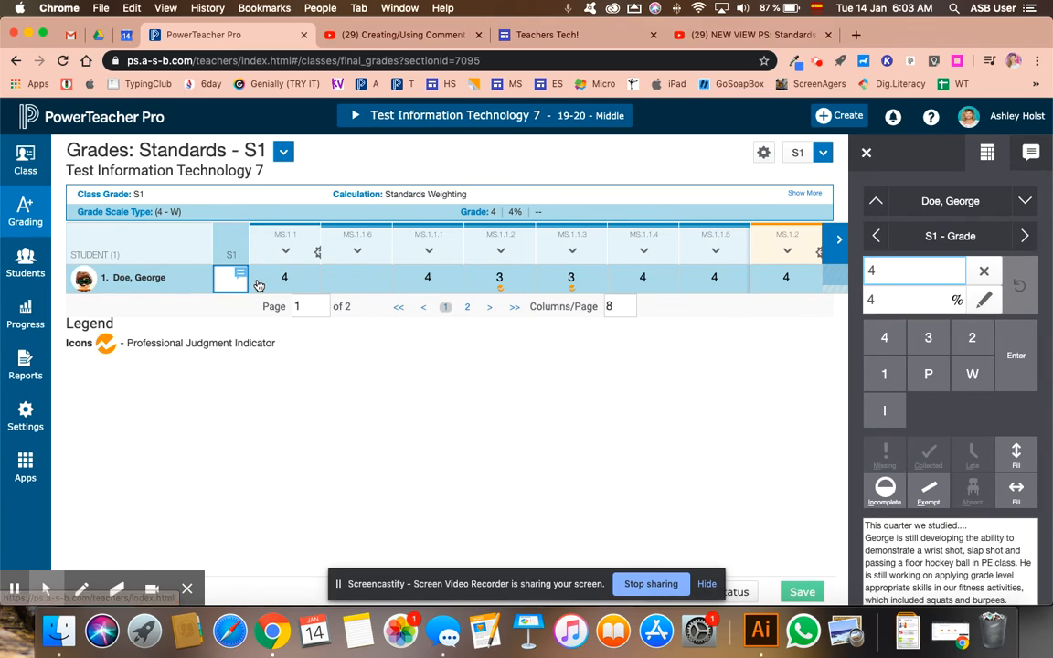
Exclude all standards of the Learning Behaviors Q1 assignment from counting in the grade, and save the change.
click(24, 208)
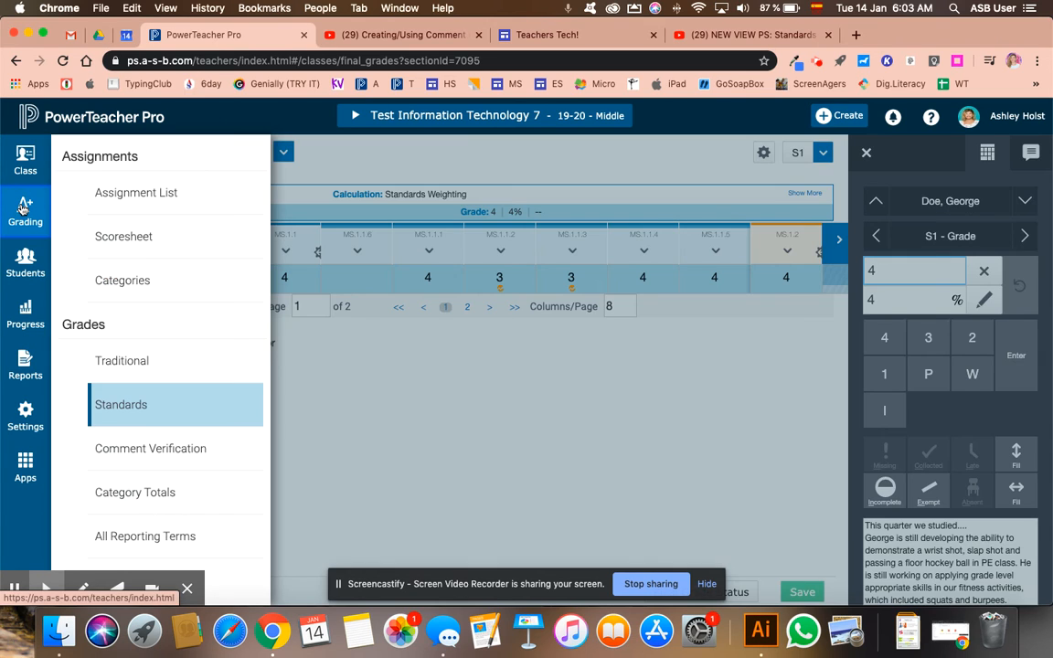
click(114, 191)
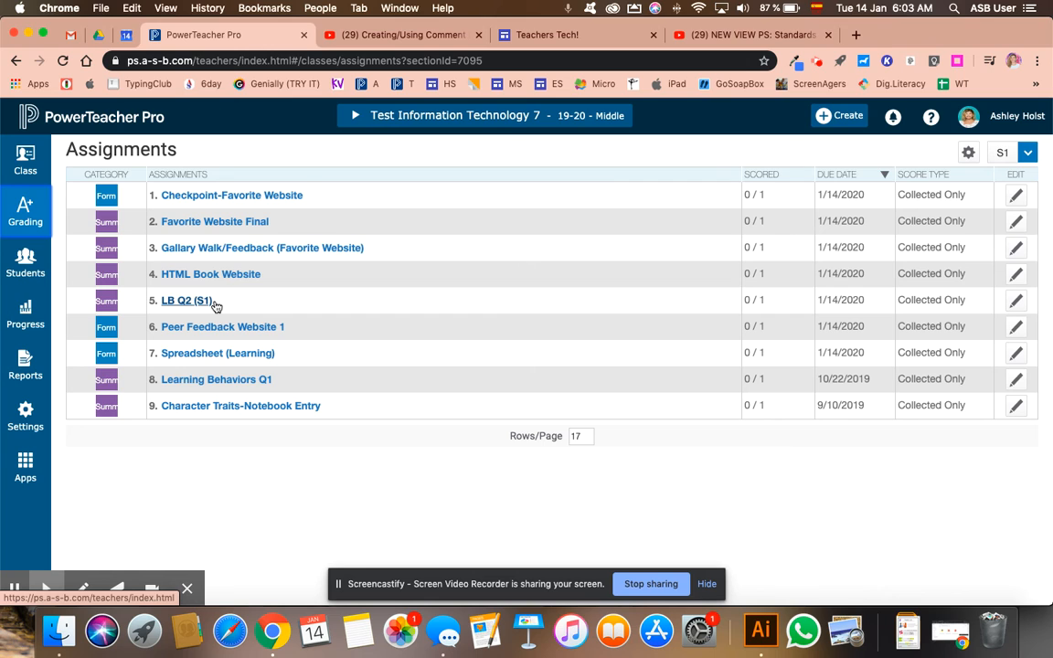
click(1015, 379)
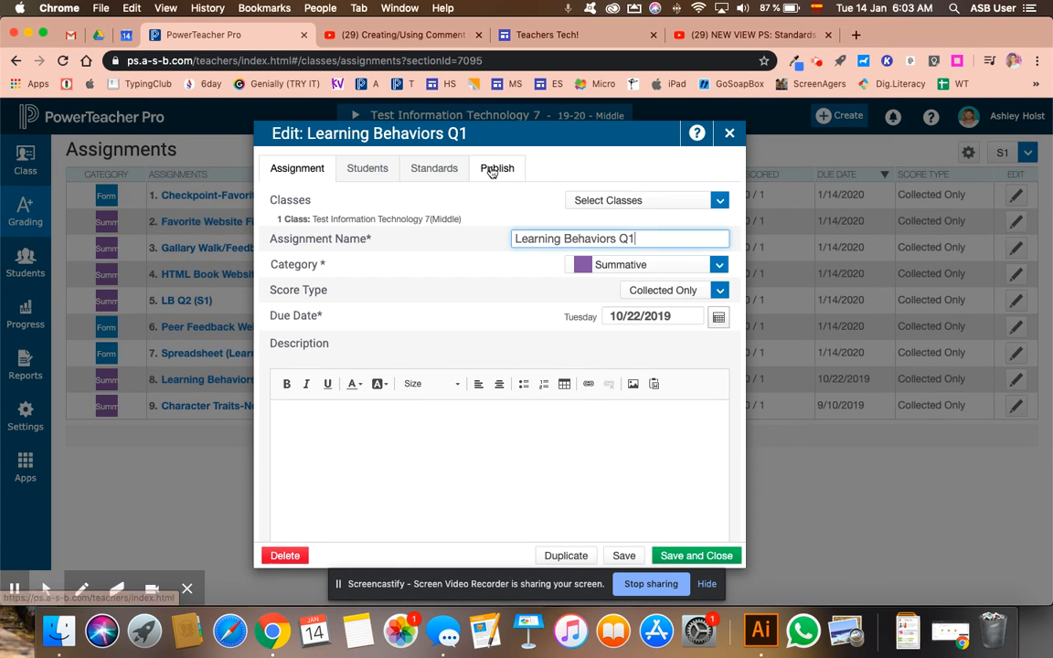
click(459, 169)
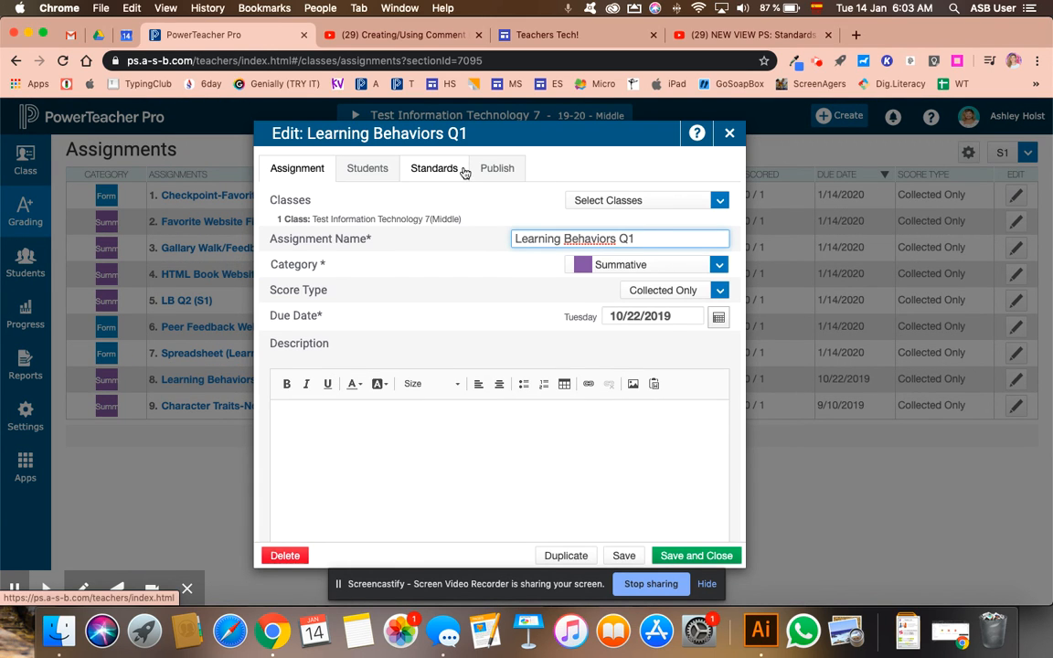
click(687, 293)
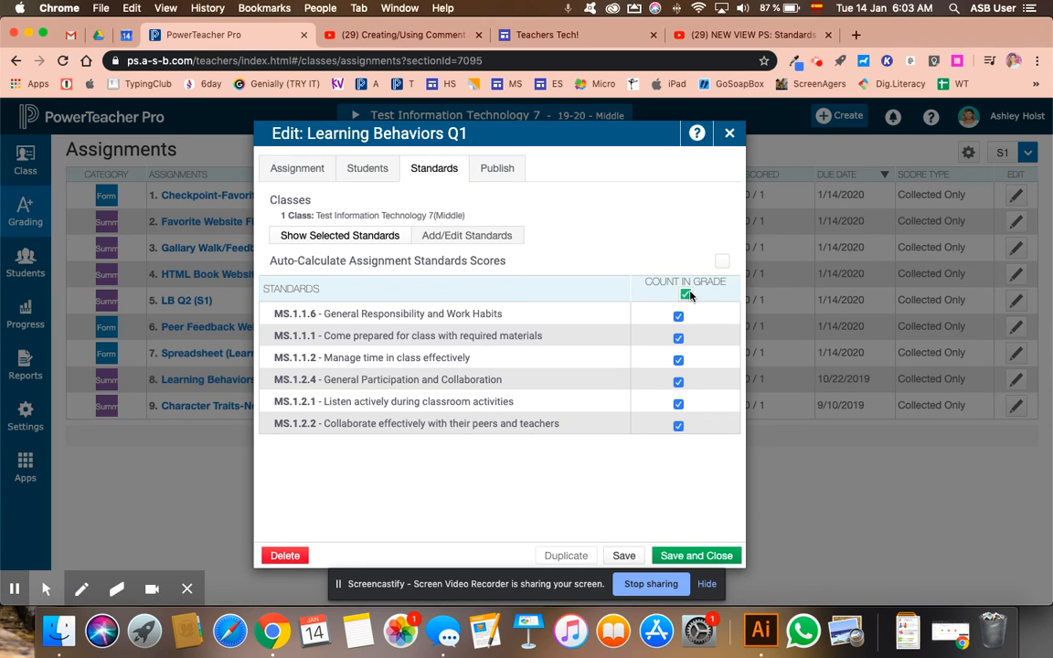
click(687, 292)
click(730, 134)
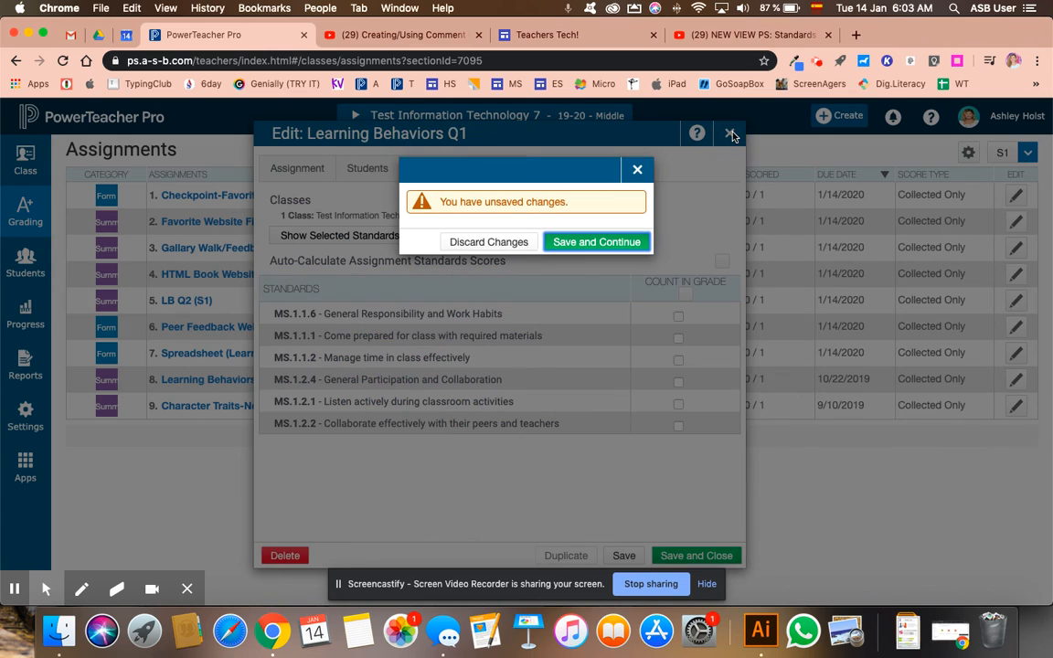
click(634, 241)
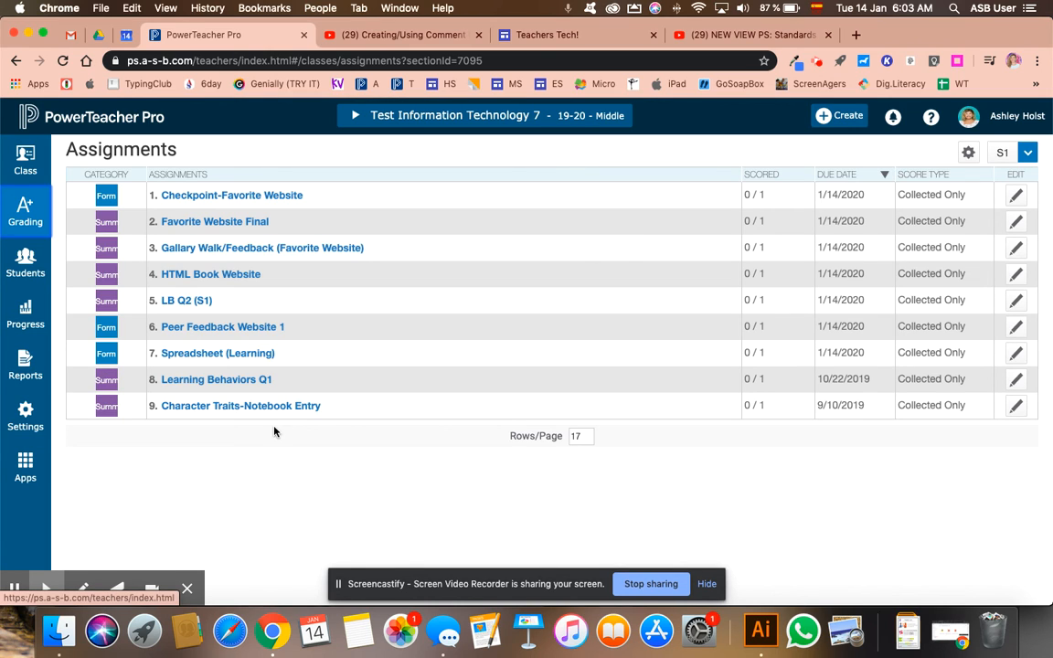